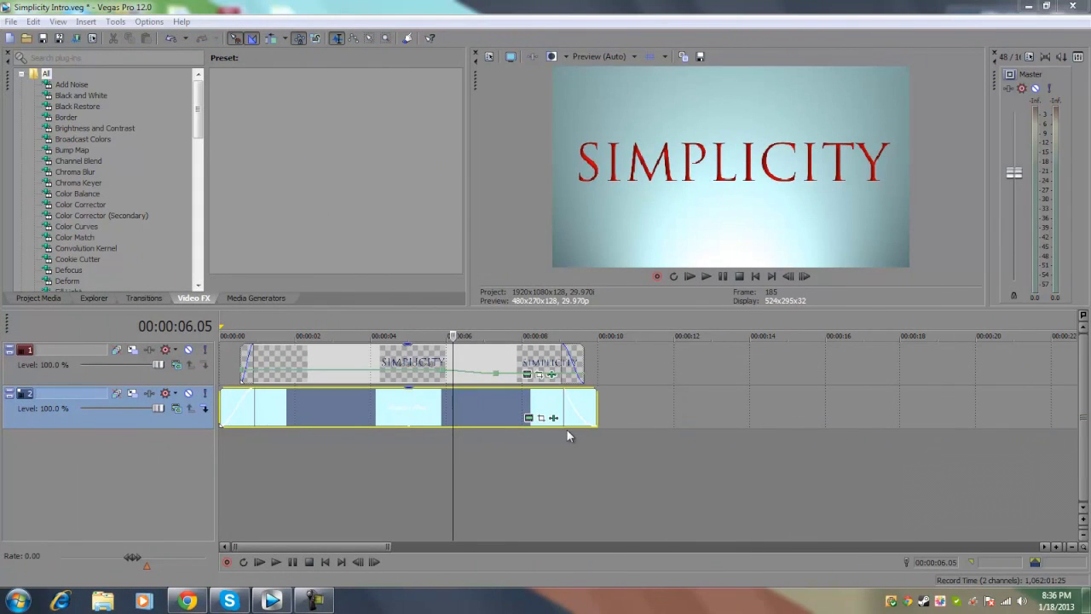
# Check the title and background events, then place the playhead in the empty area after the intro.
pyautogui.click(449, 362)
pyautogui.scroll(2, 449, 362)
pyautogui.scroll(-1, 449, 361)
pyautogui.scroll(2, 449, 361)
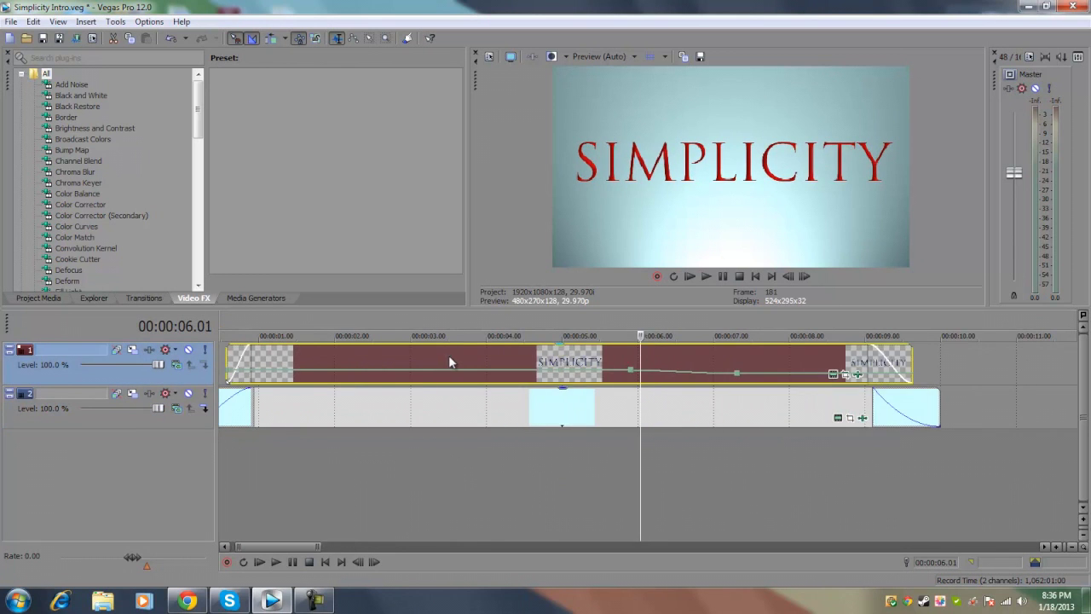
pyautogui.scroll(-1, 449, 362)
pyautogui.click(465, 407)
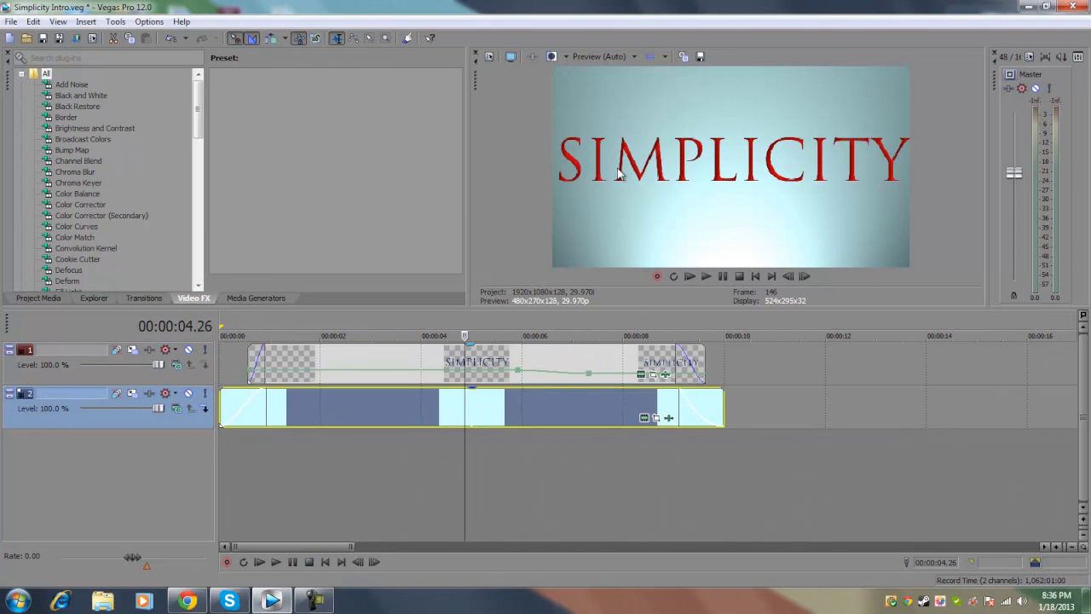
pyautogui.scroll(-4, 477, 396)
pyautogui.scroll(4, 491, 403)
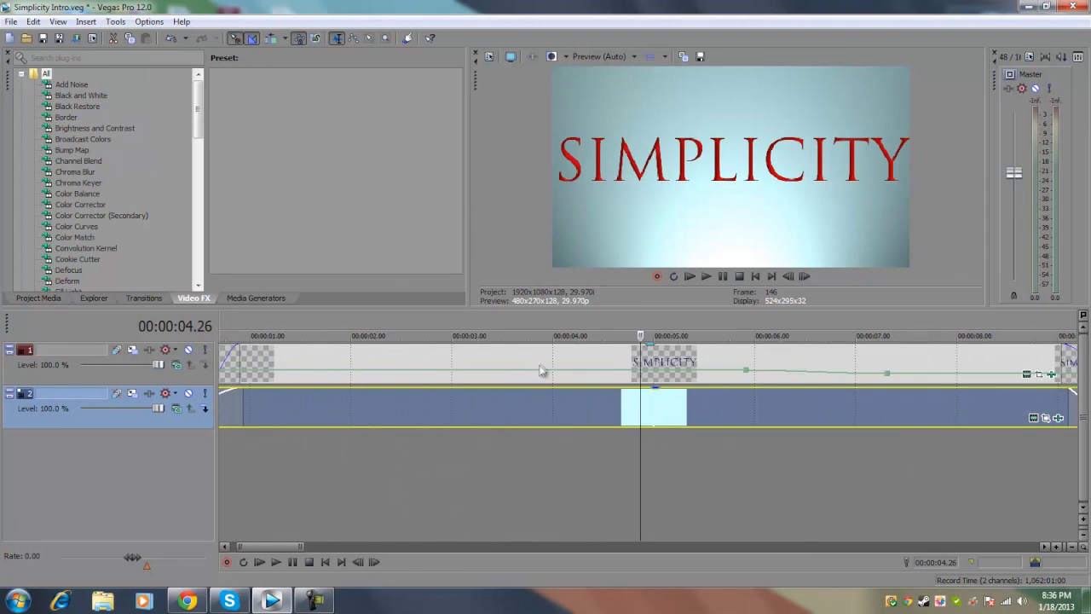
pyautogui.scroll(-2, 491, 403)
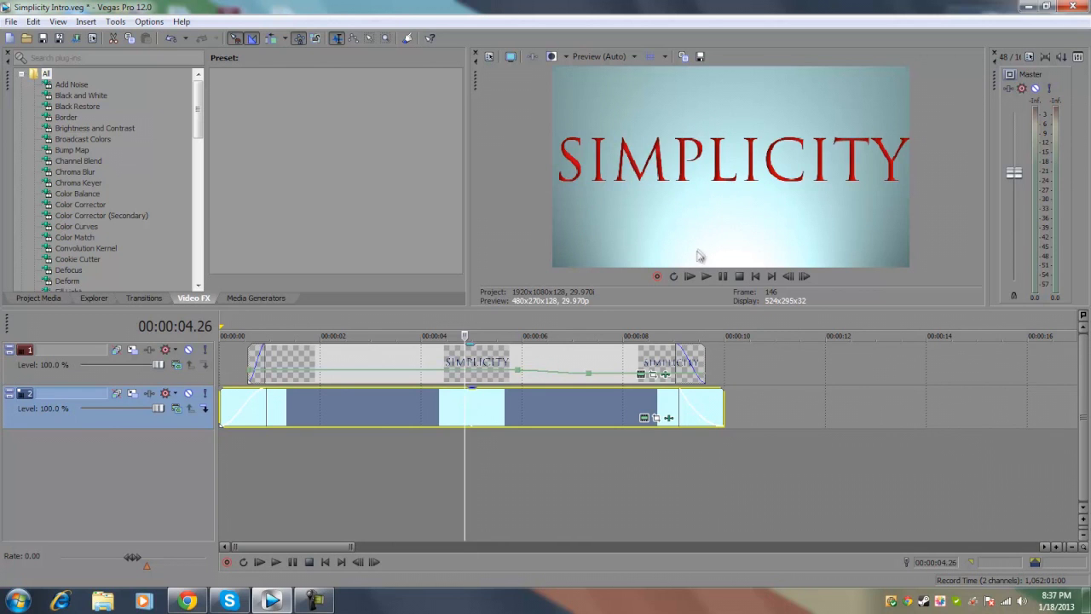
pyautogui.scroll(-3, 563, 393)
pyautogui.click(536, 366)
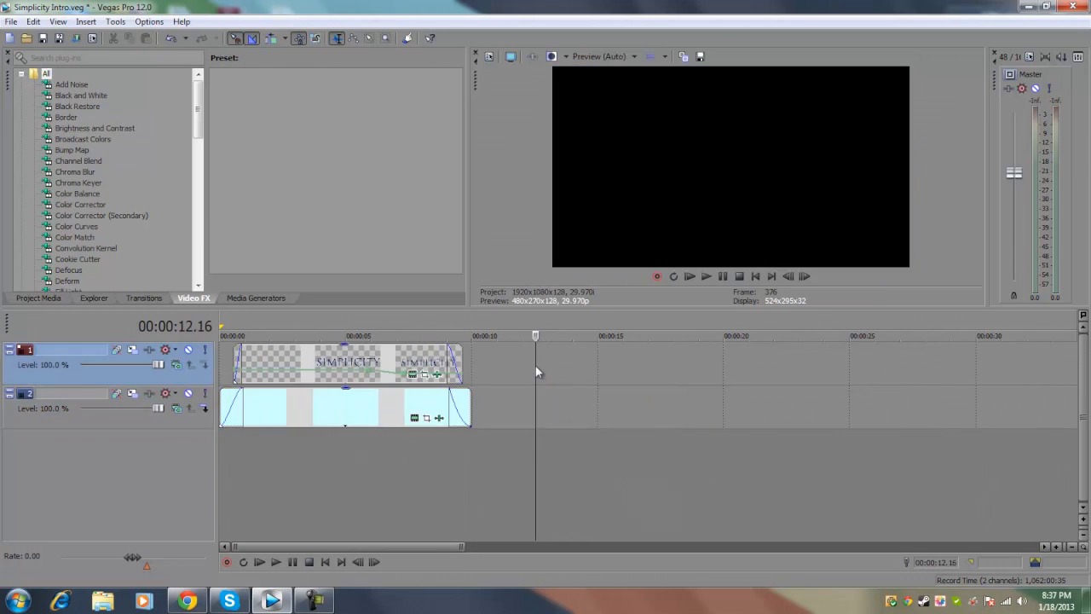
# Add a white Solid Color clip to track 2 after the intro.
pyautogui.click(262, 298)
pyautogui.click(73, 140)
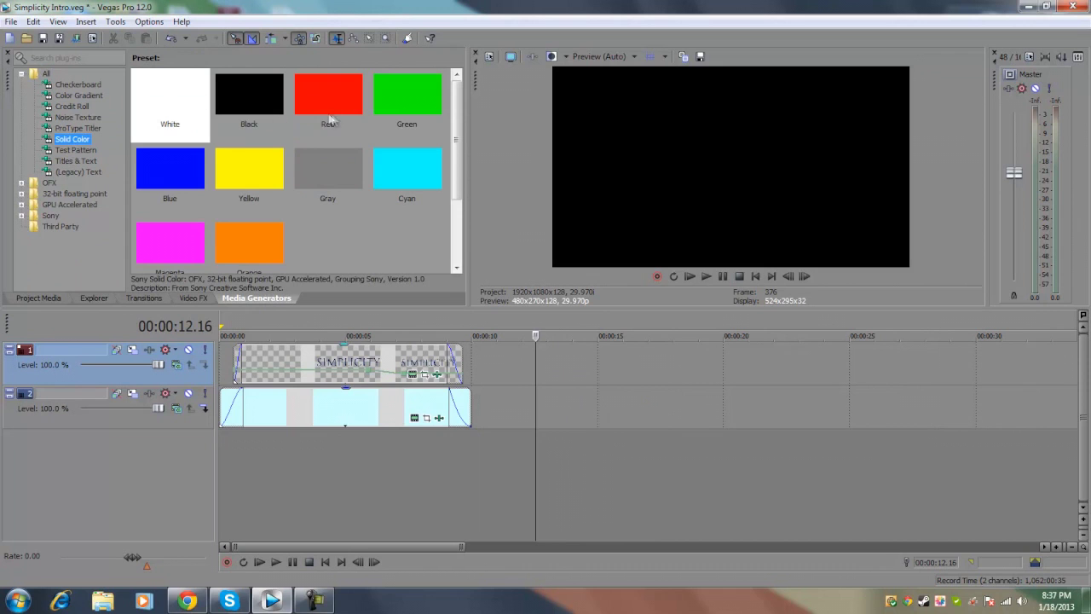
pyautogui.moveTo(195, 106); pyautogui.dragTo(531, 410)
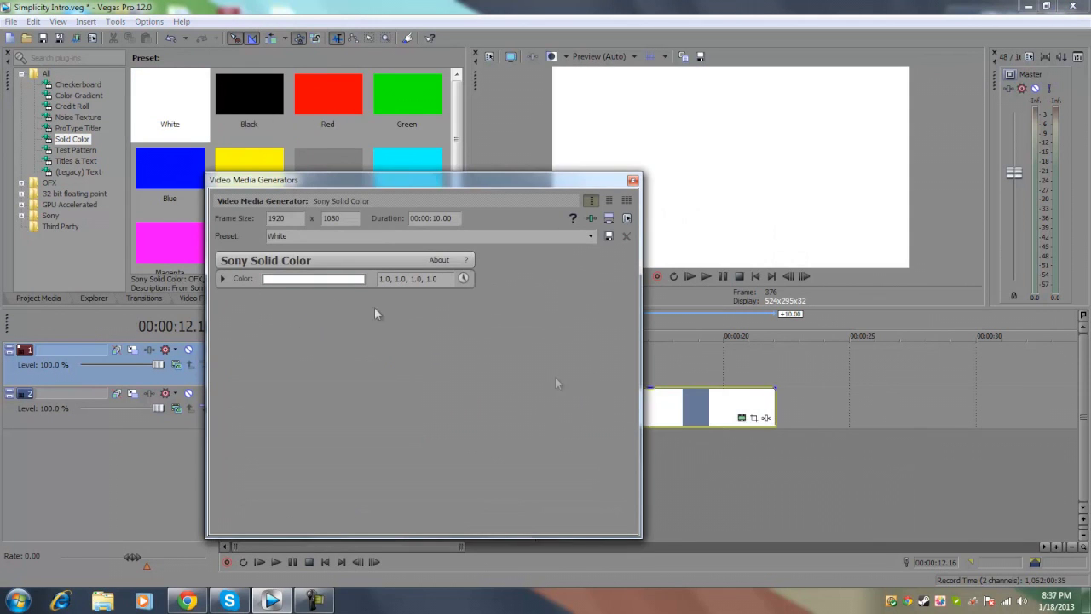
# Tint the solid colour clip pale mint green (0.72, 0.97, 0.74).
pyautogui.click(272, 280)
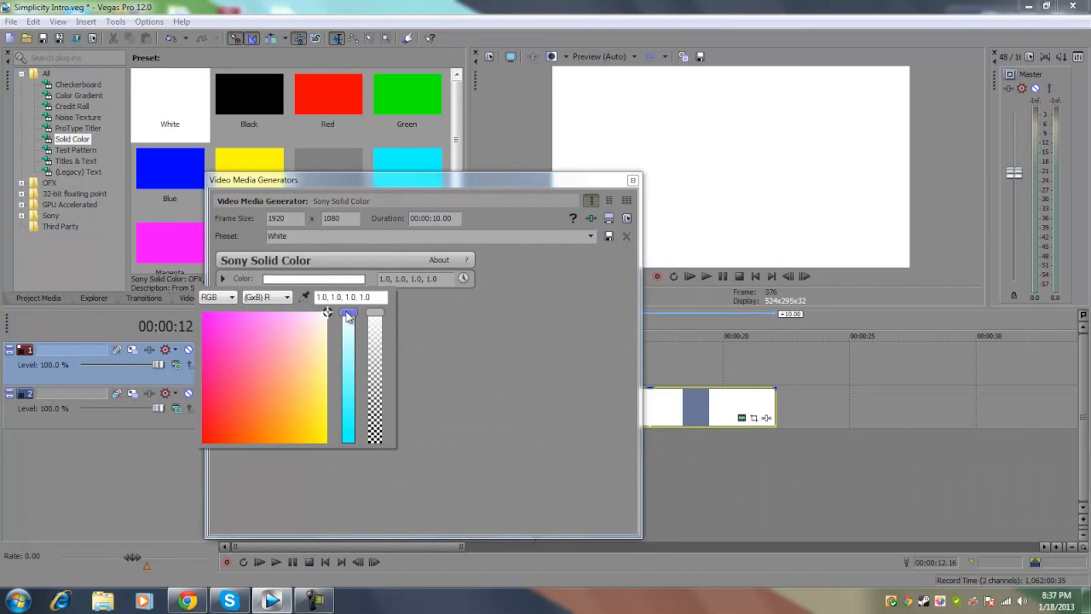
pyautogui.moveTo(348, 317); pyautogui.dragTo(351, 378)
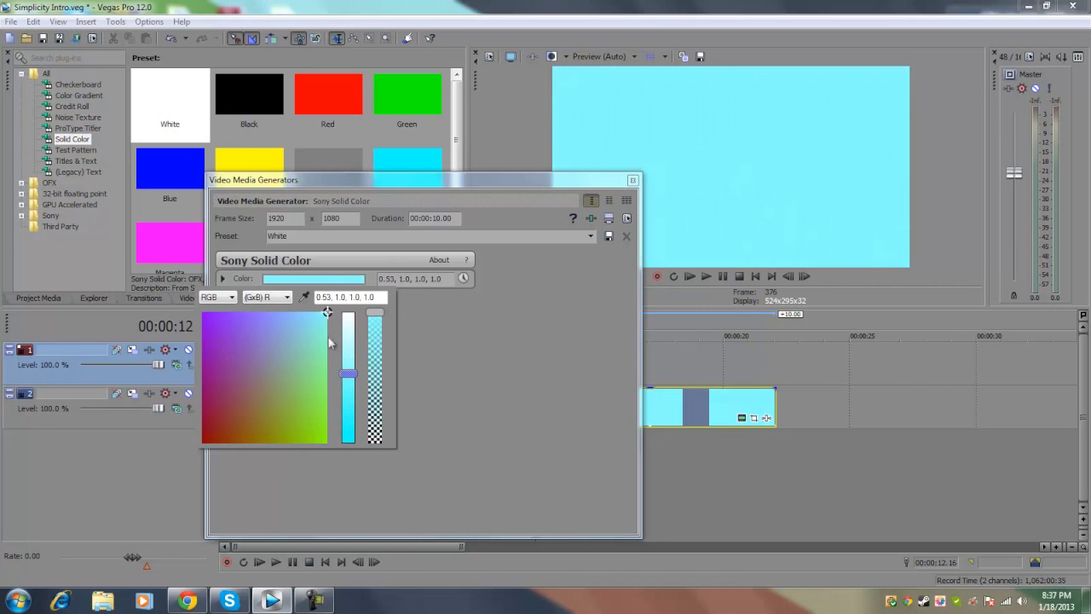
pyautogui.moveTo(333, 320)
pyautogui.mouseDown()
pyautogui.moveTo(330, 311)
pyautogui.moveTo(318, 319)
pyautogui.moveTo(318, 356)
pyautogui.moveTo(328, 349)
pyautogui.mouseUp()
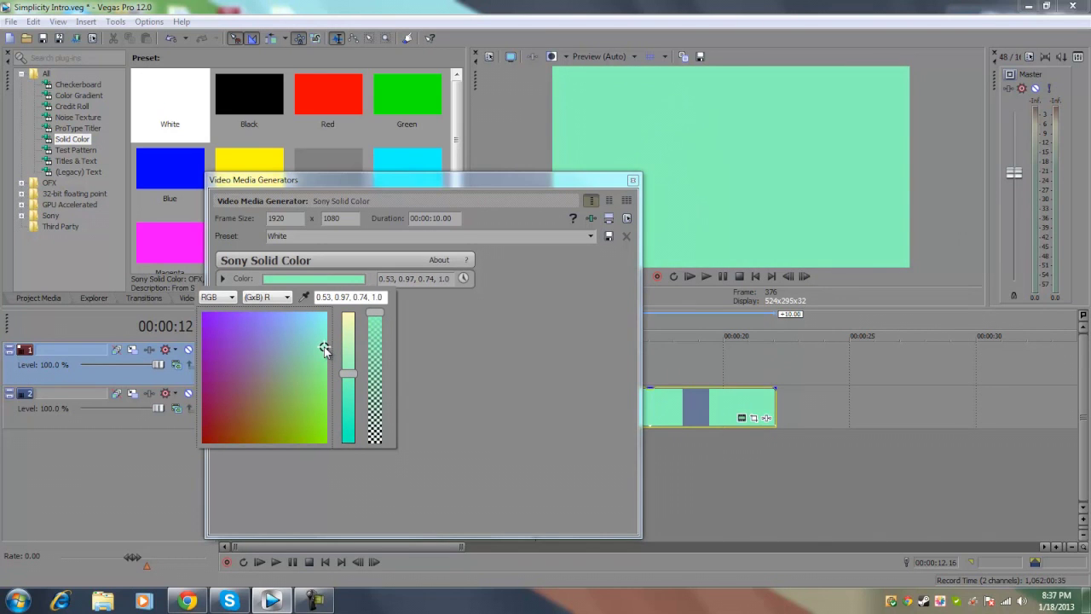
pyautogui.moveTo(350, 378); pyautogui.dragTo(353, 378)
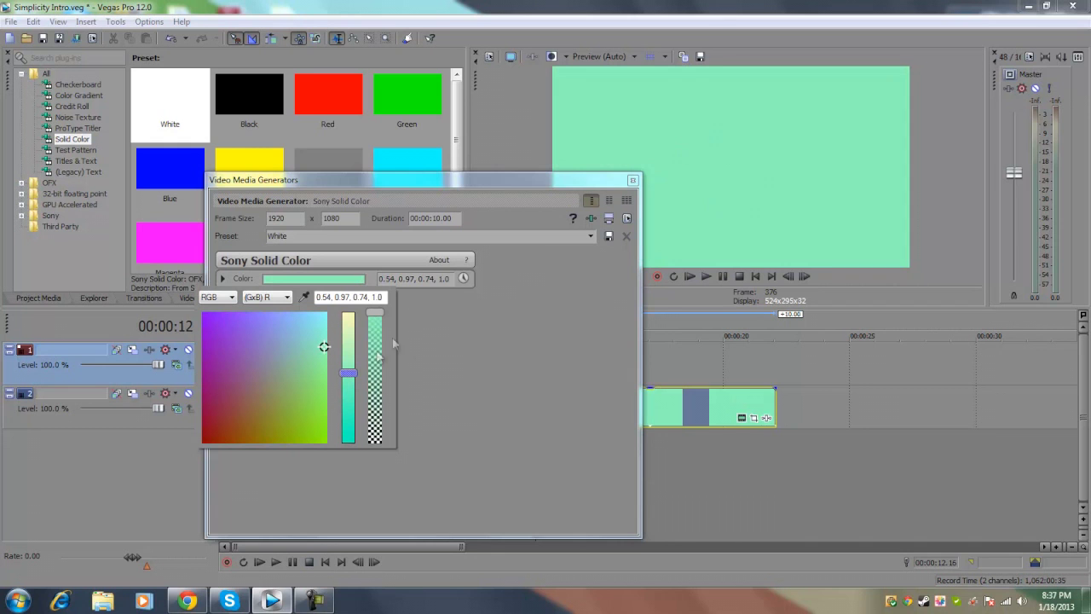
pyautogui.moveTo(348, 373)
pyautogui.mouseDown()
pyautogui.moveTo(349, 435)
pyautogui.moveTo(350, 353)
pyautogui.mouseUp()
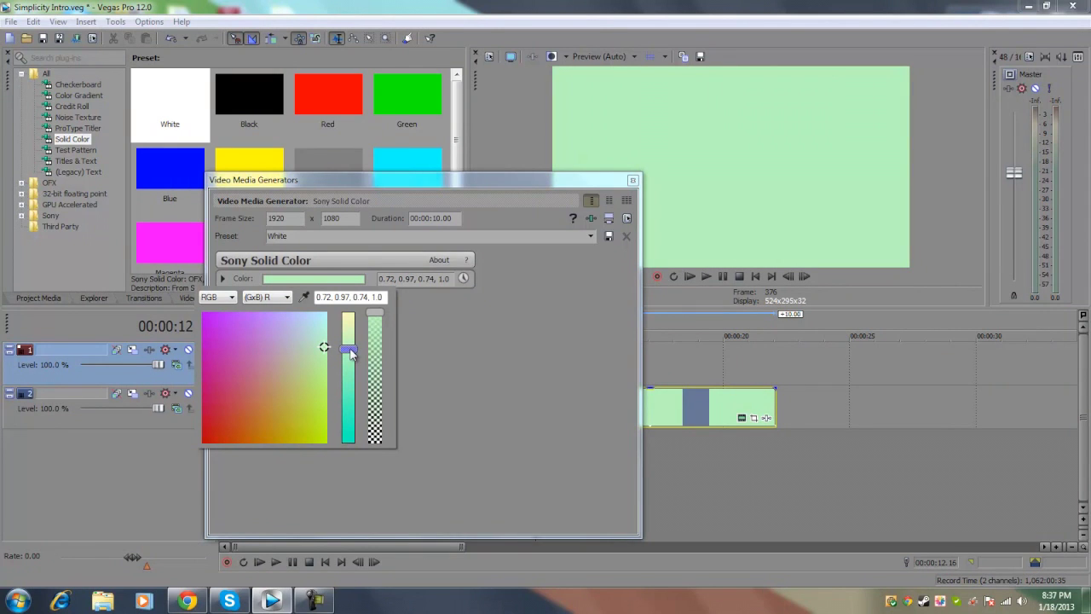
pyautogui.click(632, 181)
# Close the solid colour settings, show Video FX, and select the new green clip.
pyautogui.click(633, 181)
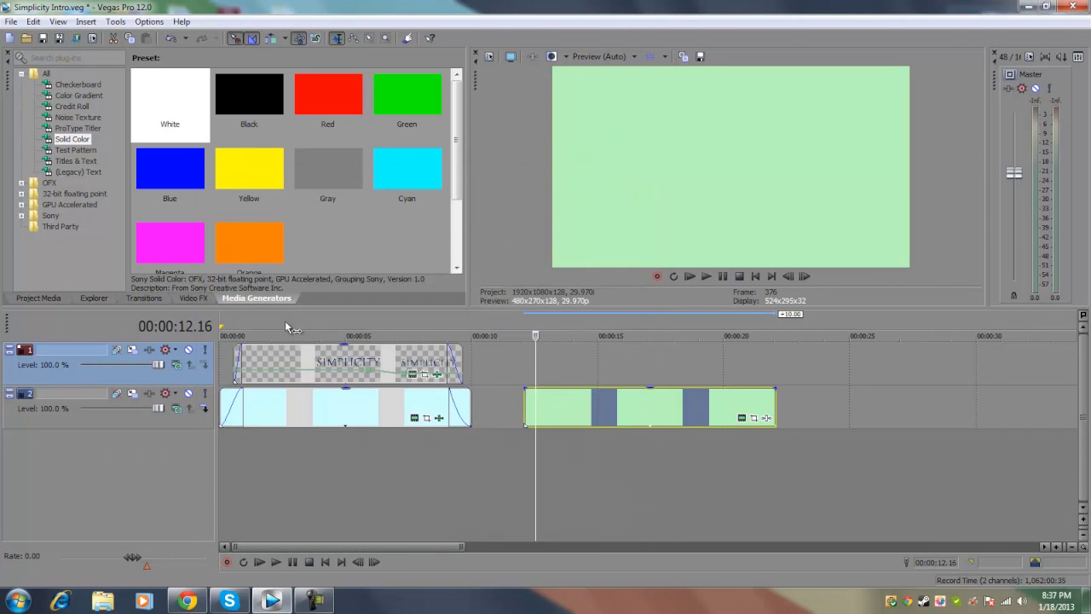
pyautogui.click(195, 299)
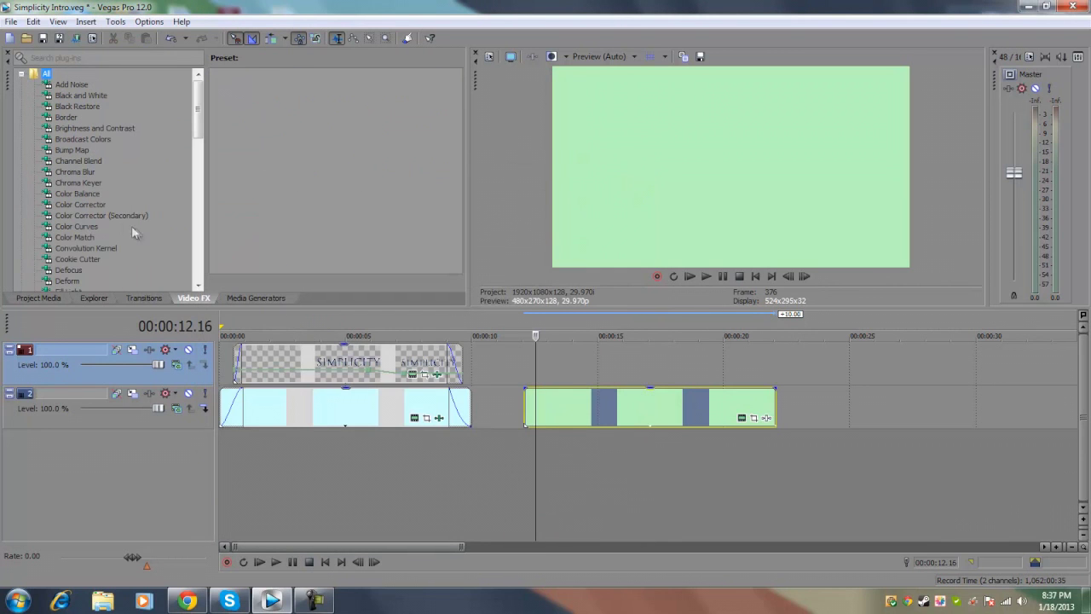
pyautogui.scroll(-1, 100, 221)
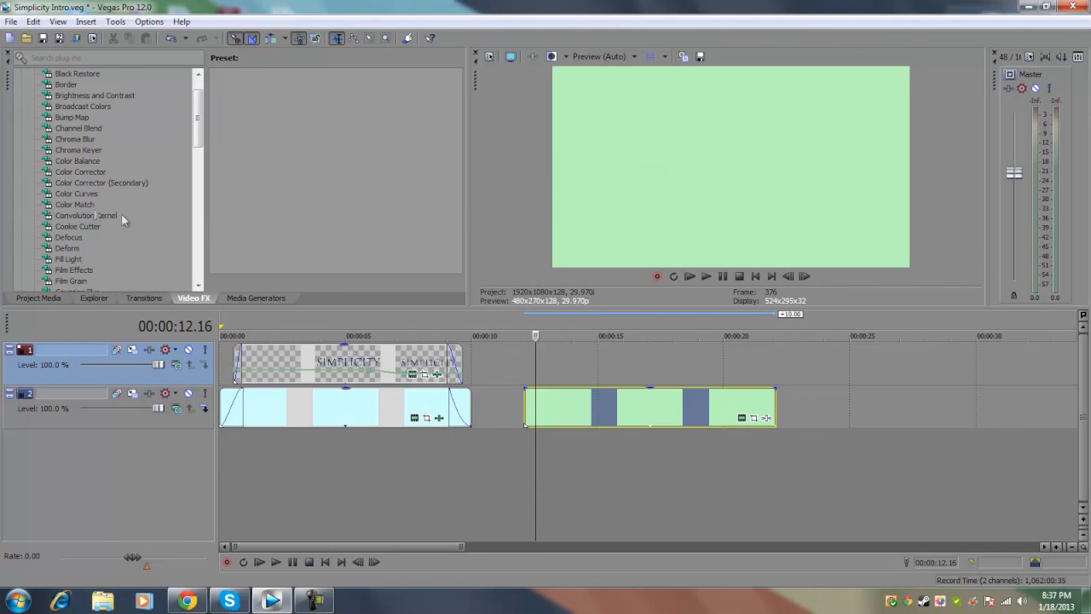
pyautogui.click(367, 407)
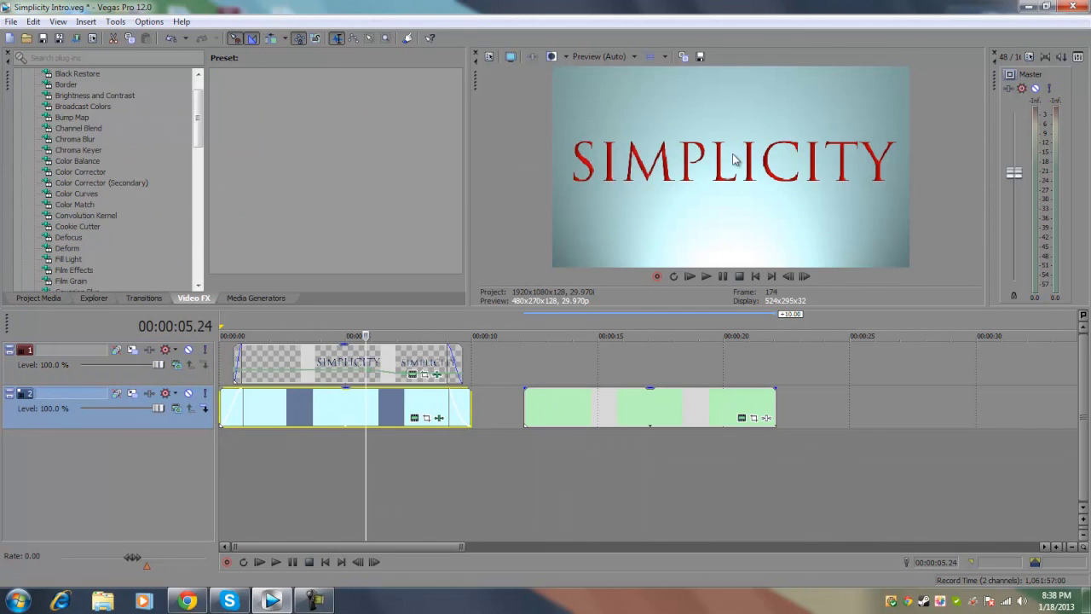
pyautogui.click(526, 408)
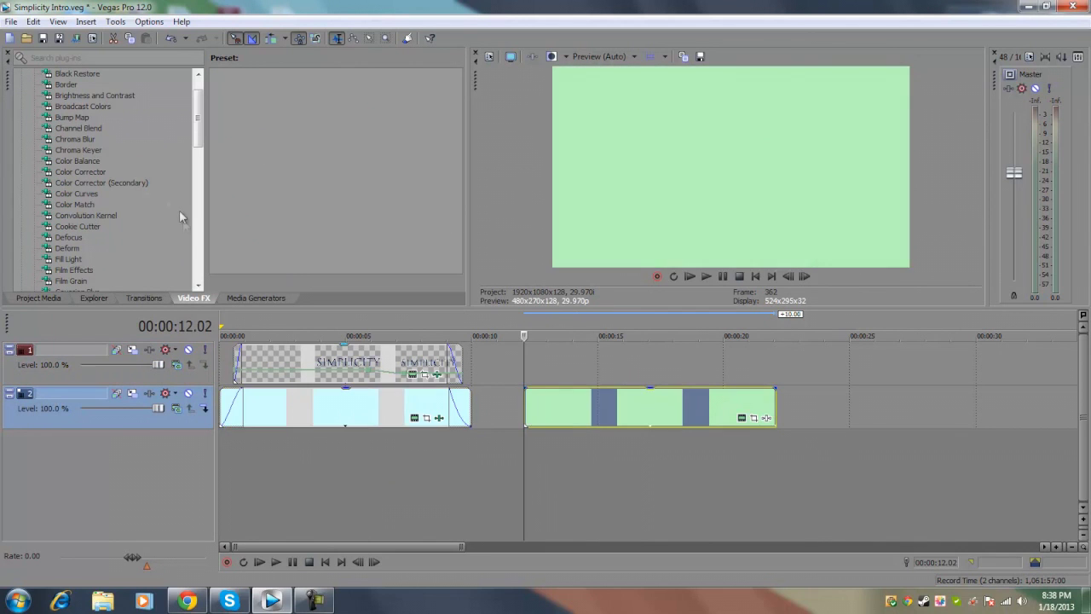
# Apply the Bump Map Spotlight Up (flat) preset to the green clip and widen Focus to 0.816.
pyautogui.click(84, 119)
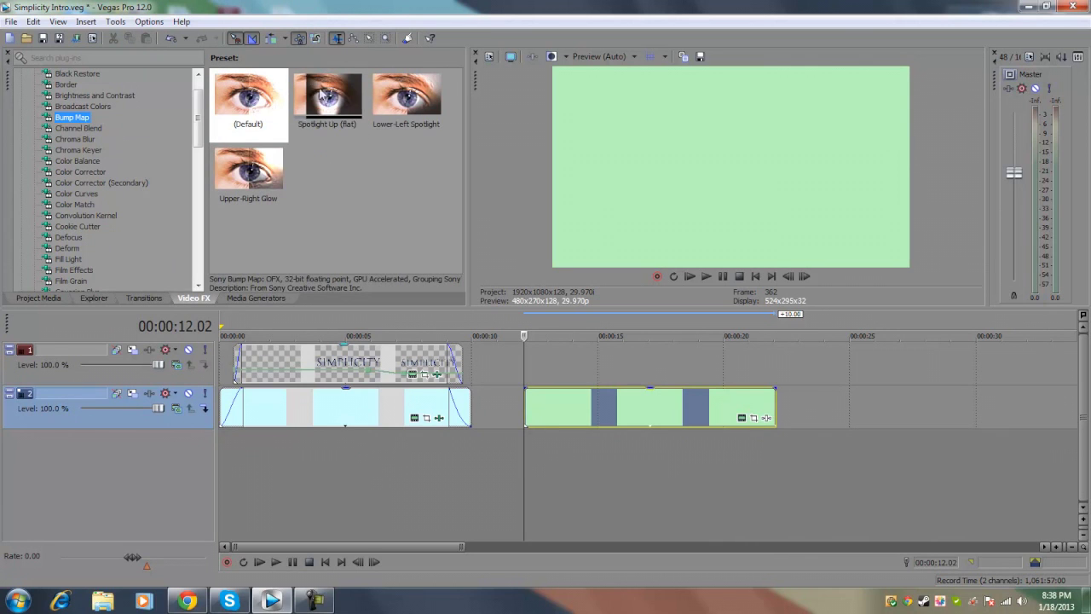
pyautogui.moveTo(325, 93); pyautogui.dragTo(551, 399)
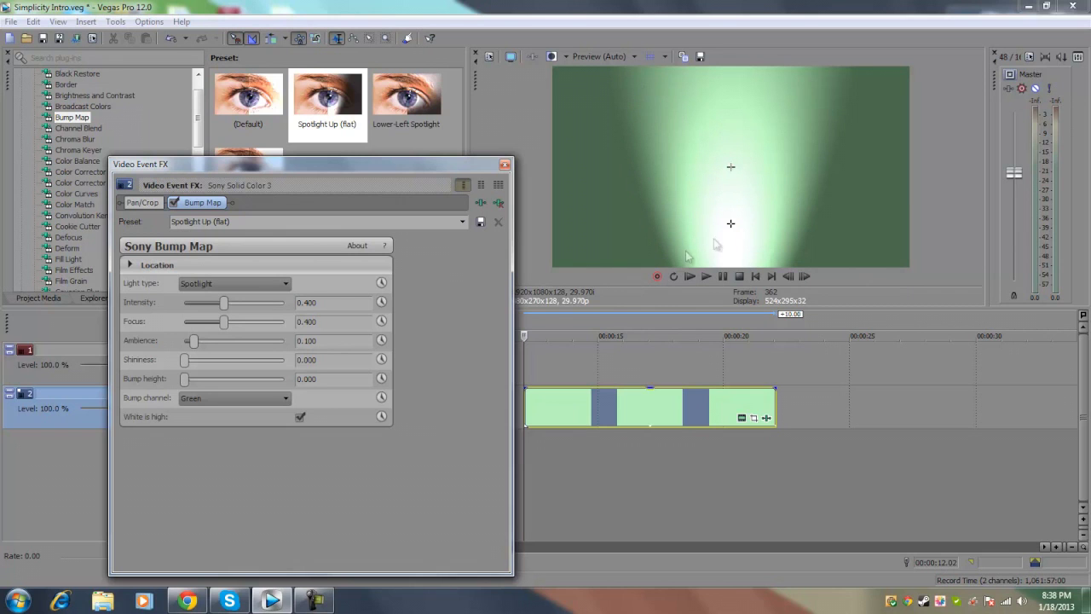
pyautogui.moveTo(223, 322); pyautogui.dragTo(266, 324)
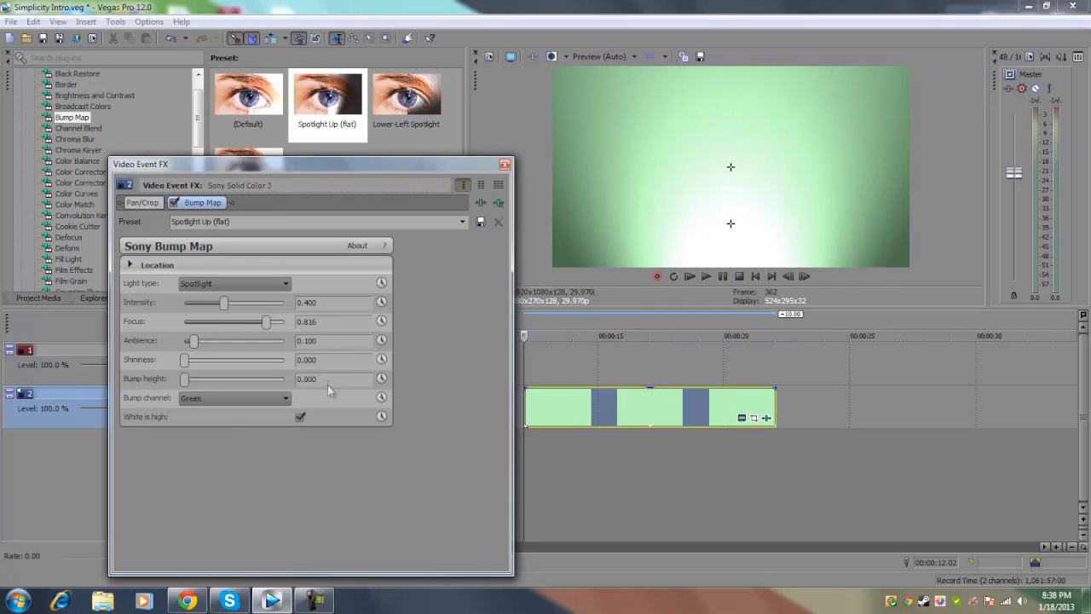
# Set the spotlight to Focus 0.884, Intensity 0.680 and Ambience about 0.218, then close the window.
pyautogui.moveTo(224, 302)
pyautogui.mouseDown()
pyautogui.moveTo(201, 305)
pyautogui.moveTo(244, 306)
pyautogui.mouseUp()
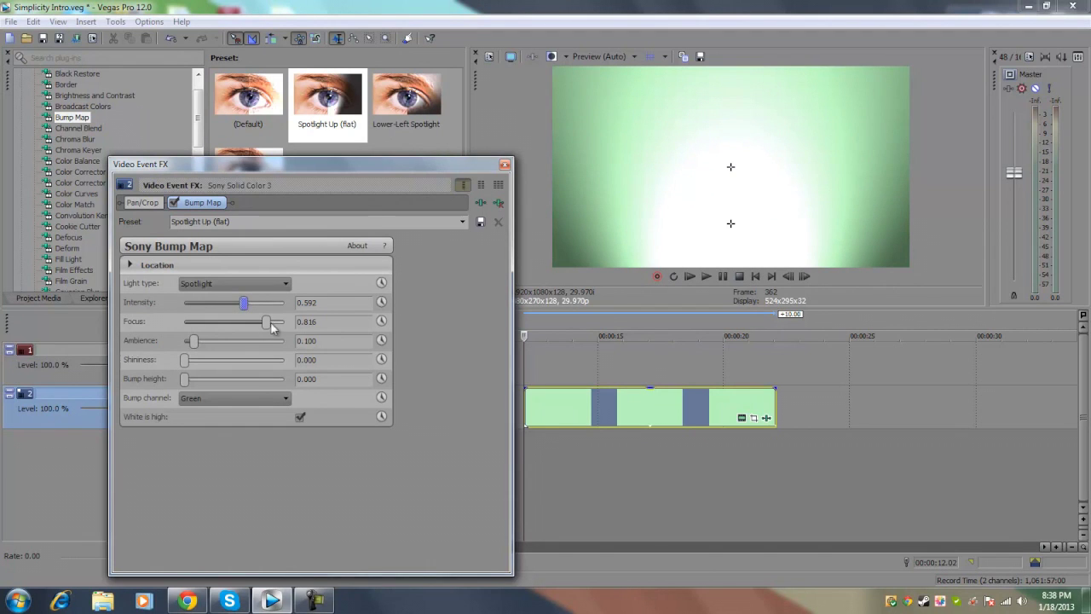
pyautogui.moveTo(265, 329); pyautogui.dragTo(244, 306)
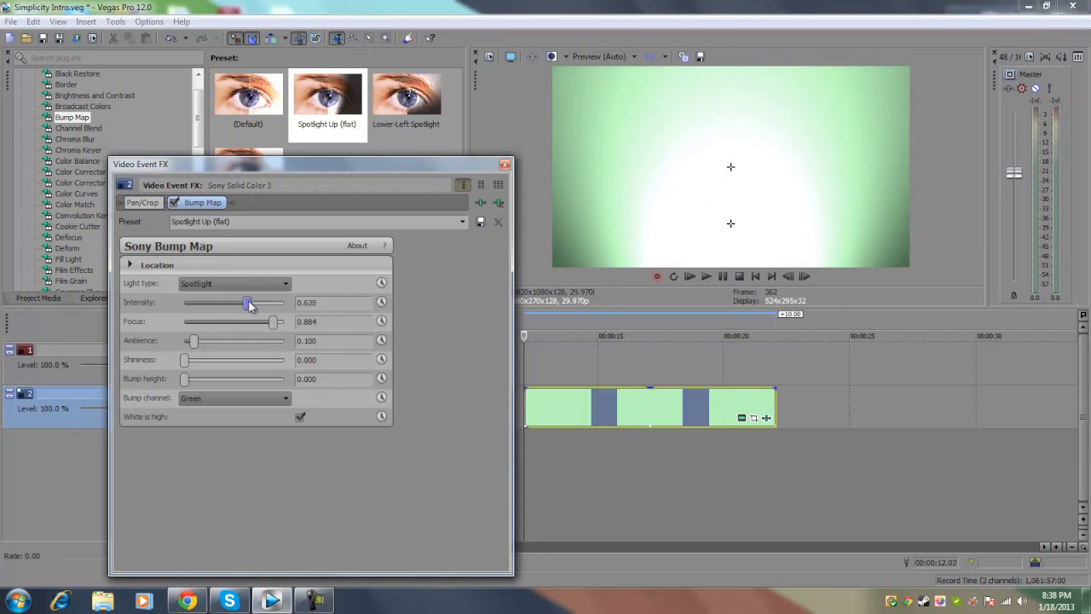
pyautogui.moveTo(253, 301); pyautogui.dragTo(286, 304)
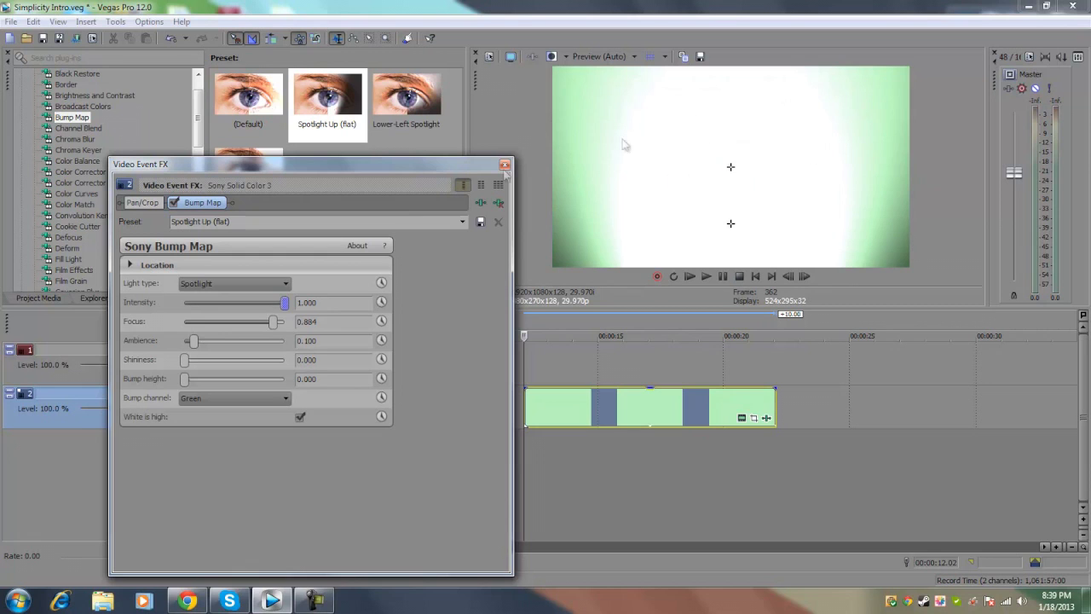
pyautogui.moveTo(286, 304); pyautogui.dragTo(252, 307)
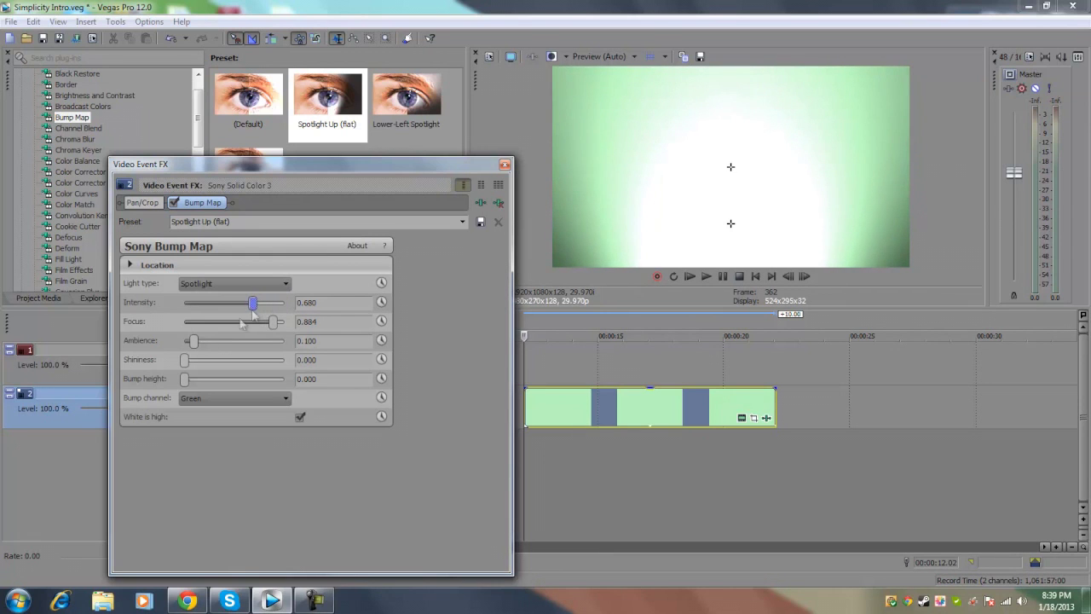
pyautogui.moveTo(194, 341)
pyautogui.mouseDown()
pyautogui.moveTo(244, 341)
pyautogui.moveTo(190, 341)
pyautogui.moveTo(220, 350)
pyautogui.moveTo(195, 343)
pyautogui.moveTo(212, 345)
pyautogui.mouseUp()
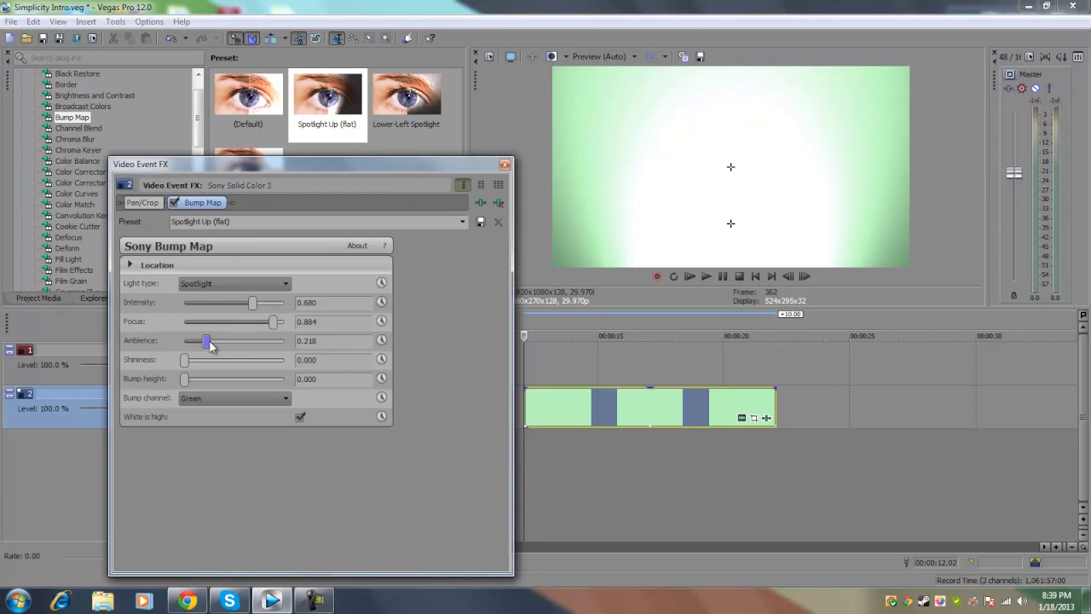
pyautogui.click(505, 163)
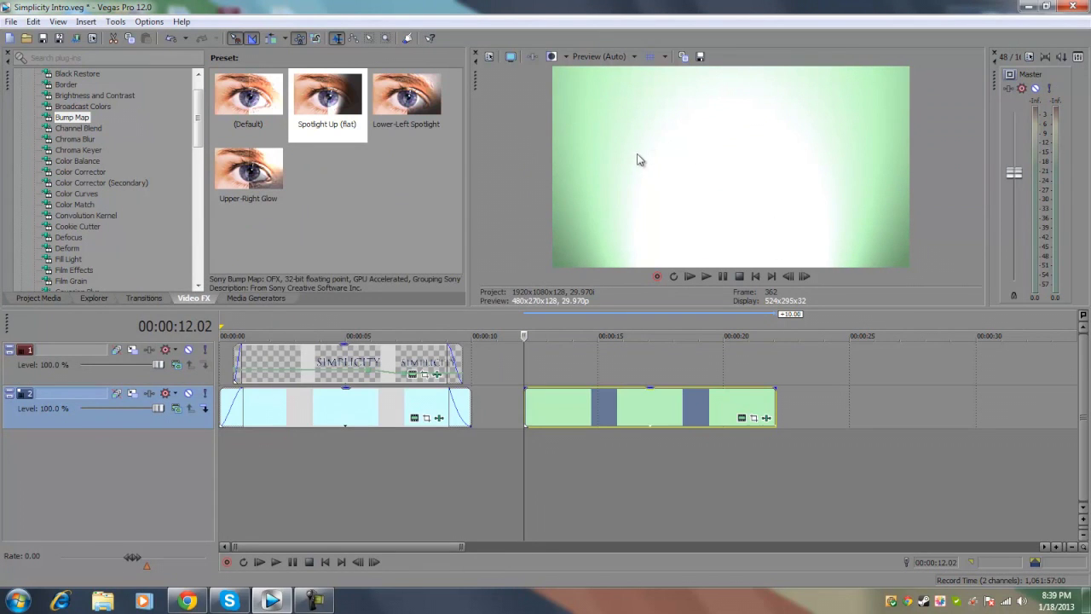
# Recolour the background clip after the intro from mint to pale lavender (0.72, 0.59, 0.78).
pyautogui.click(249, 408)
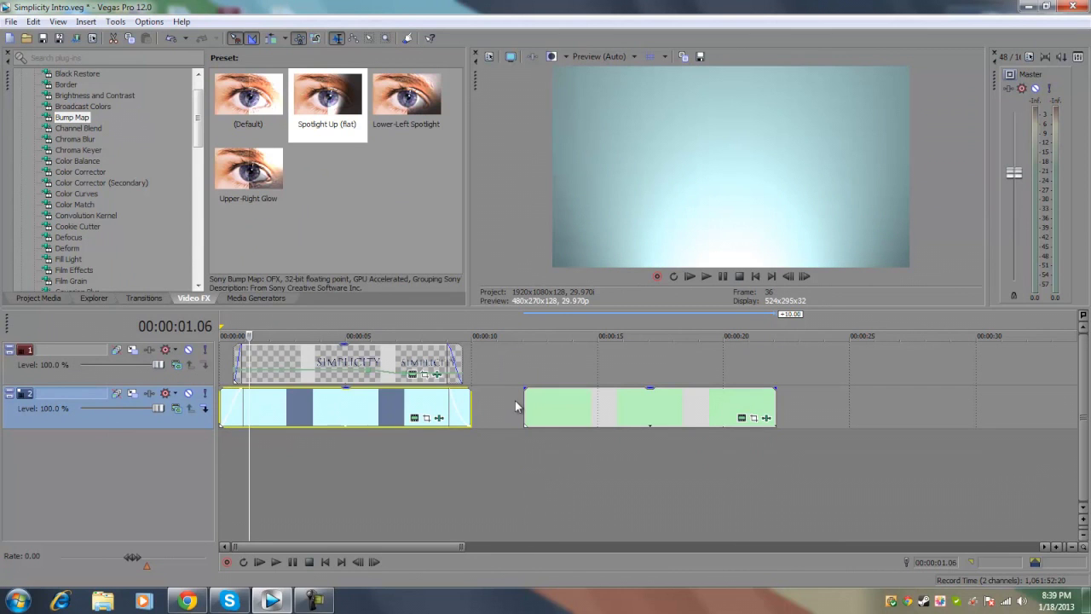
pyautogui.click(526, 405)
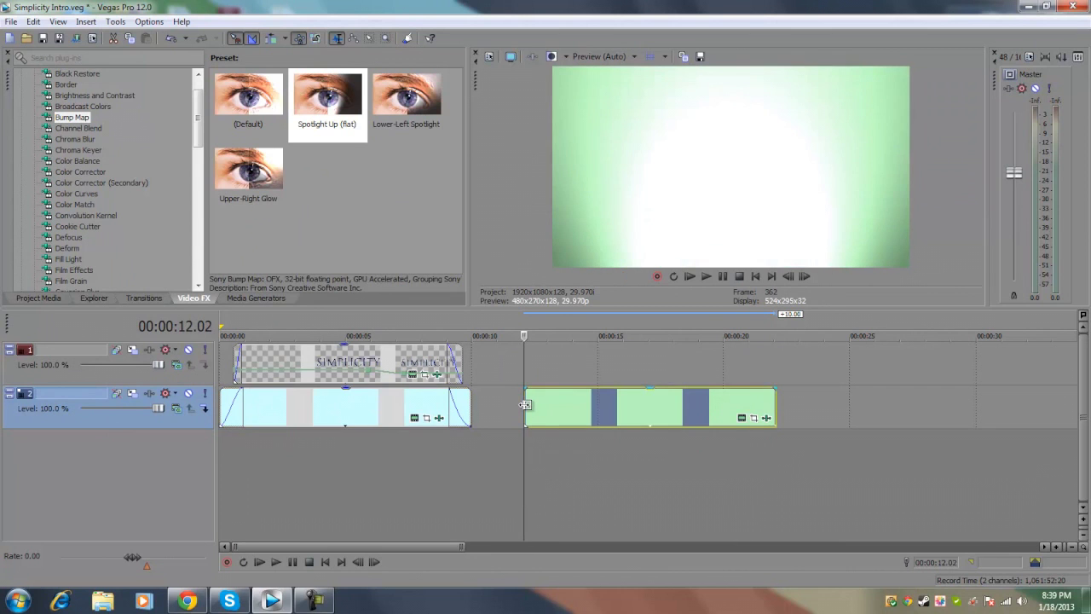
pyautogui.click(742, 419)
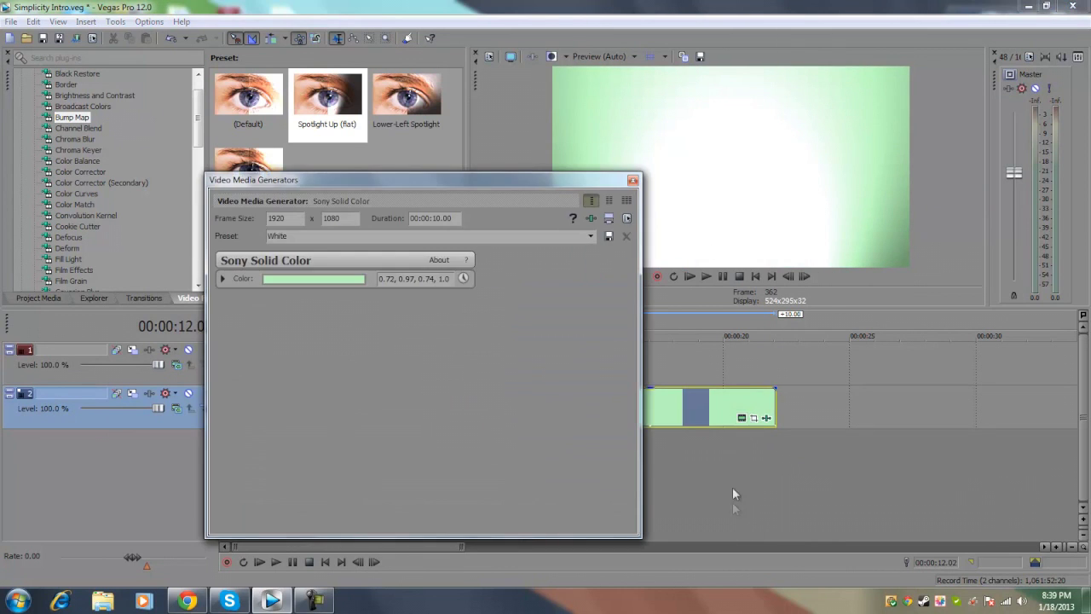
pyautogui.click(274, 279)
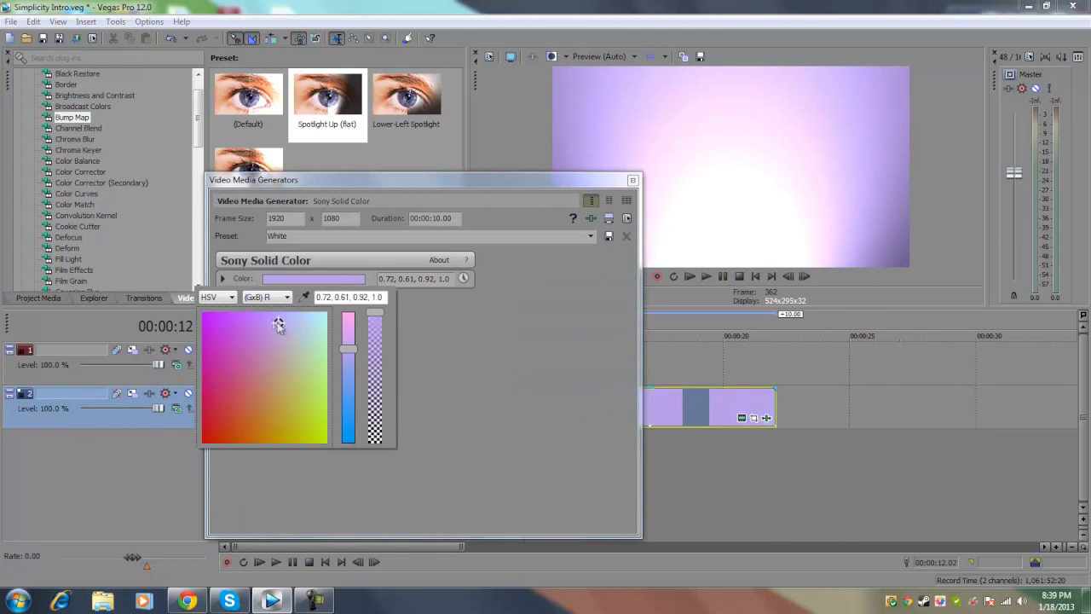
pyautogui.moveTo(278, 325)
pyautogui.mouseDown()
pyautogui.moveTo(256, 319)
pyautogui.moveTo(247, 347)
pyautogui.mouseUp()
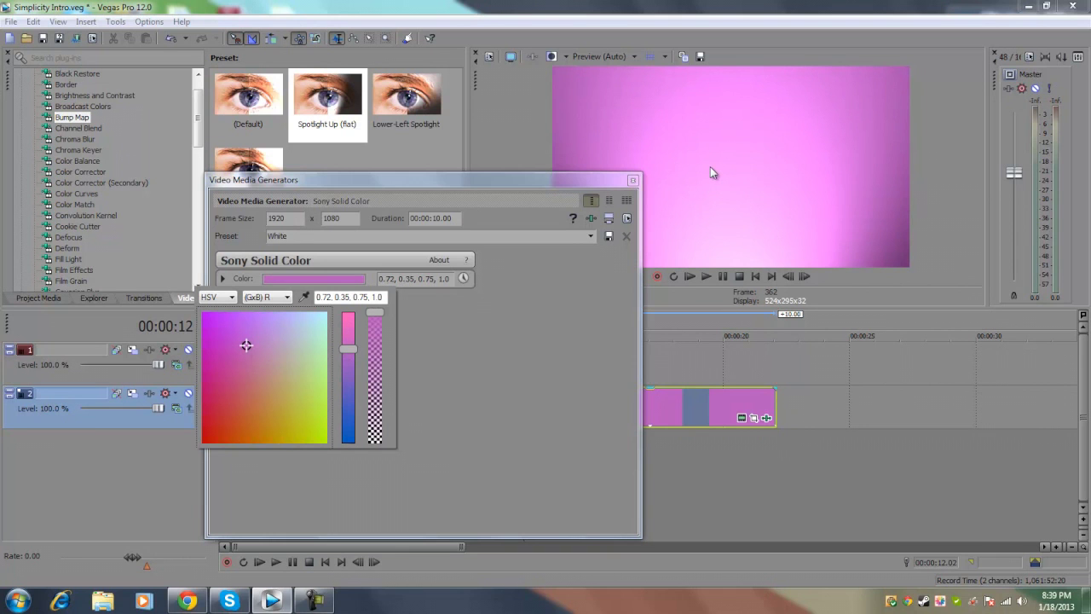
pyautogui.moveTo(247, 345); pyautogui.dragTo(202, 361)
pyautogui.moveTo(560, 185); pyautogui.dragTo(457, 196)
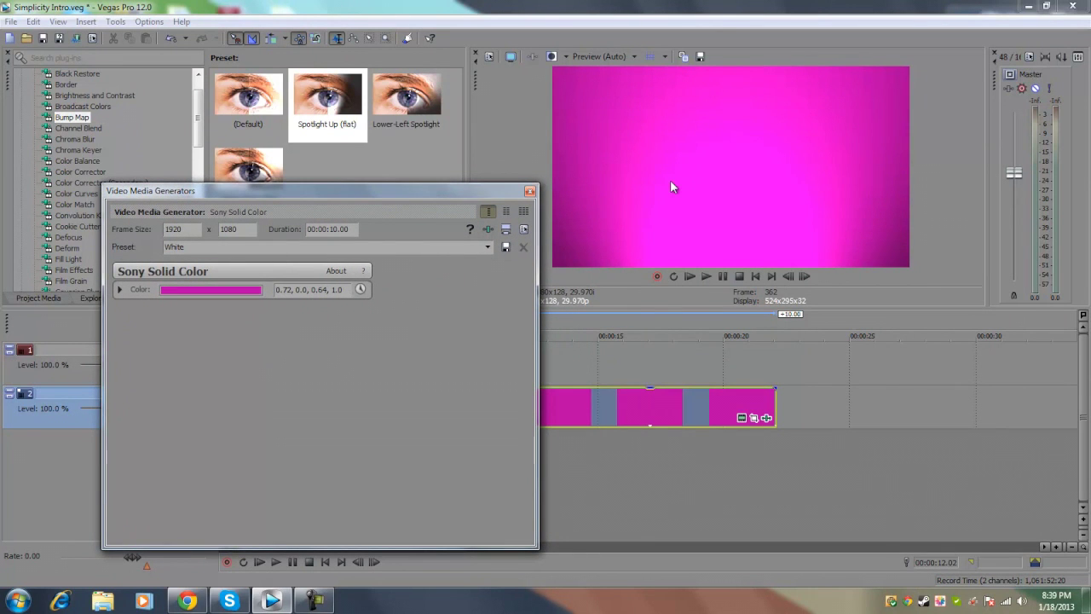
pyautogui.click(207, 288)
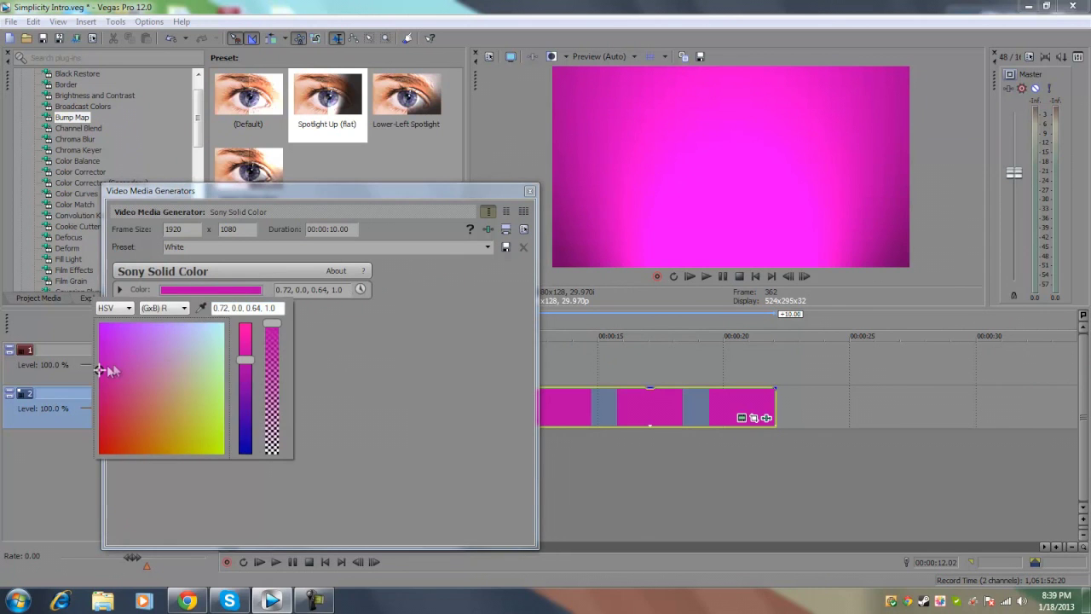
pyautogui.moveTo(101, 370); pyautogui.dragTo(172, 353)
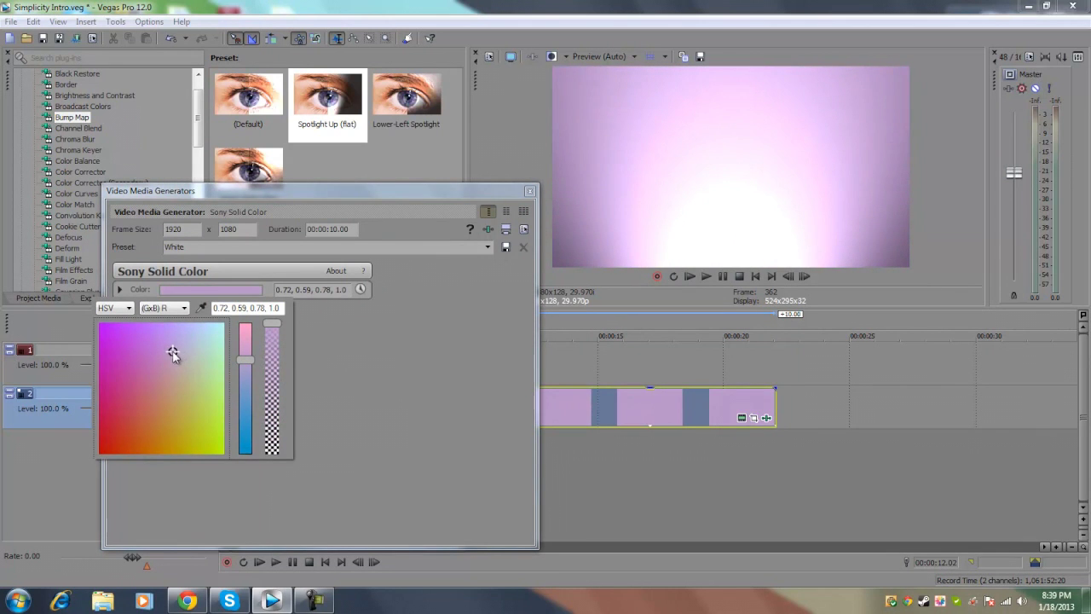
pyautogui.click(529, 191)
pyautogui.click(522, 373)
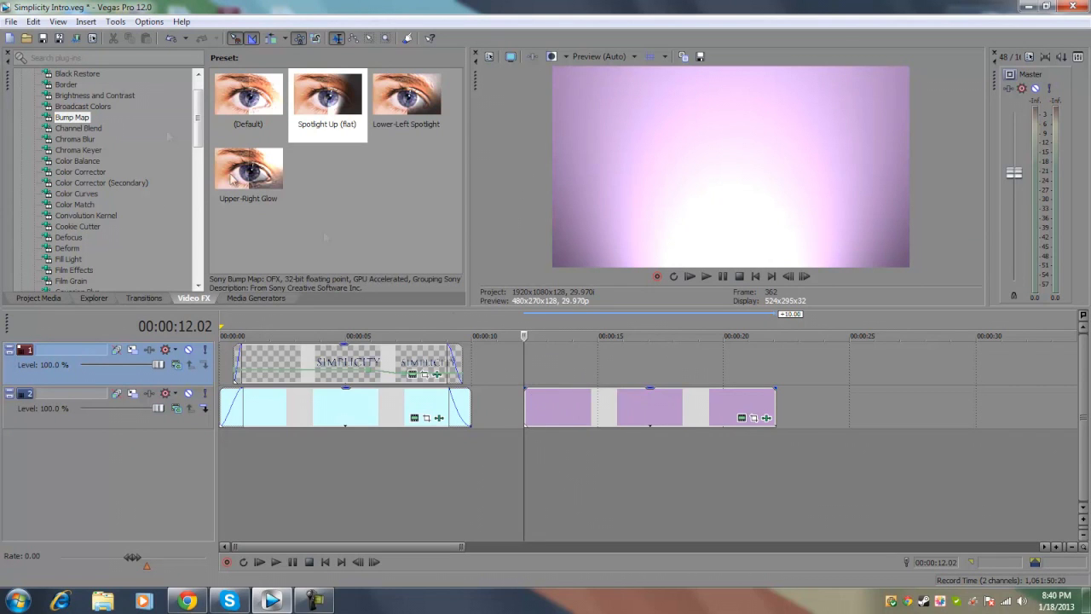
# Insert a text event on the top track with centred title 'ALEX IS COOL'.
pyautogui.click(86, 21)
pyautogui.click(128, 173)
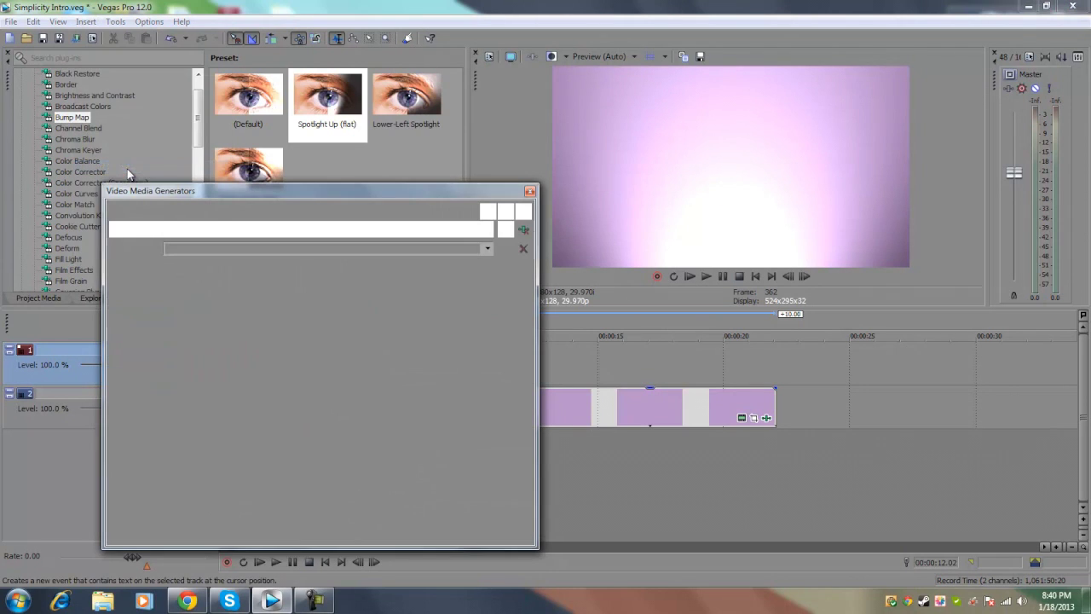
pyautogui.tripleClick(313, 337)
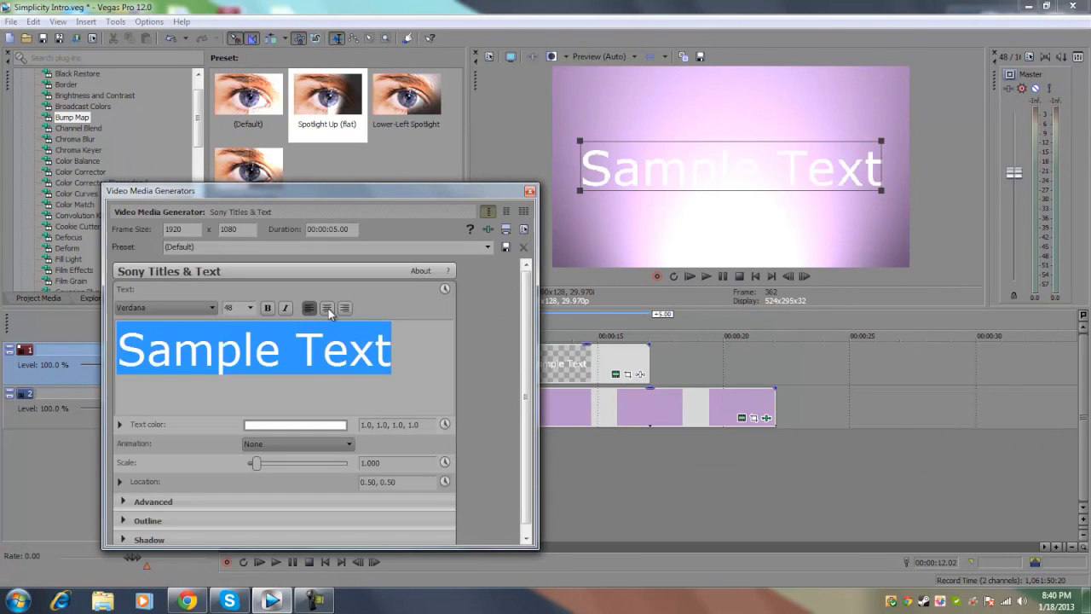
pyautogui.click(328, 311)
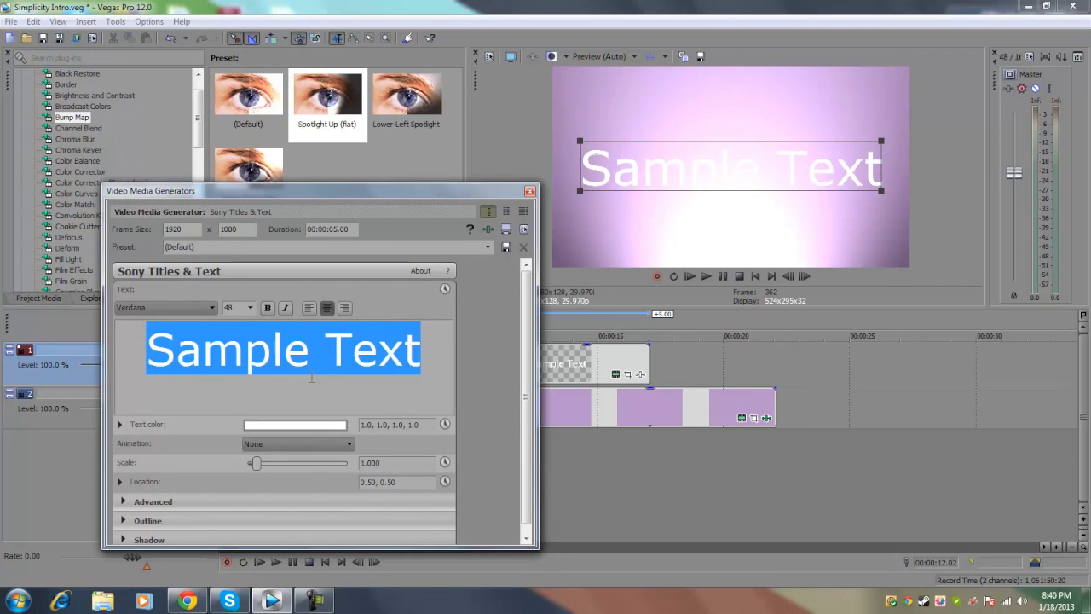
pyautogui.write('ALEX IS')
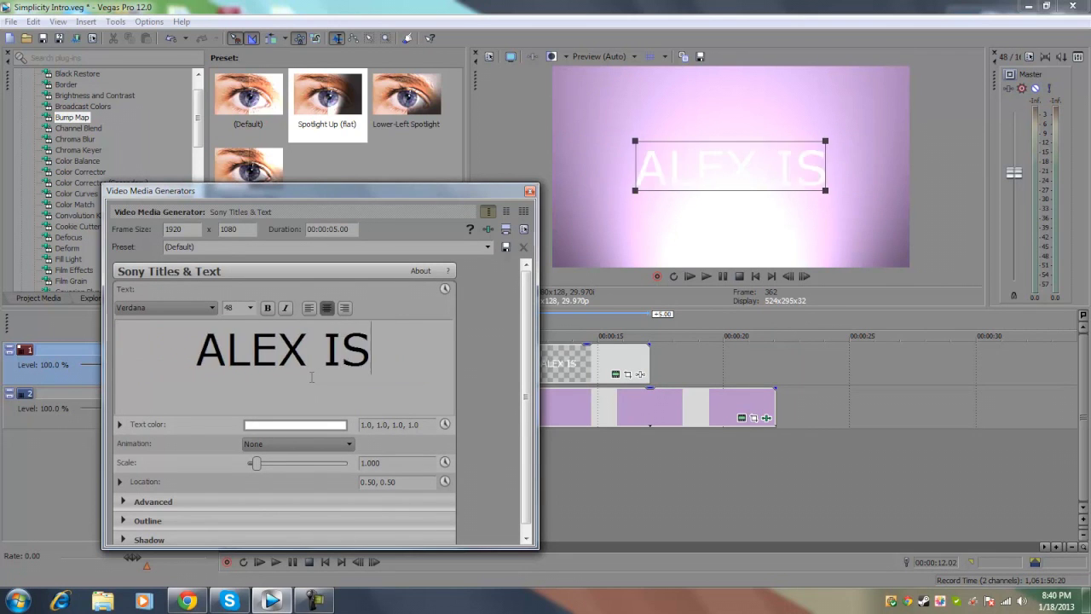
pyautogui.write(' COOL')
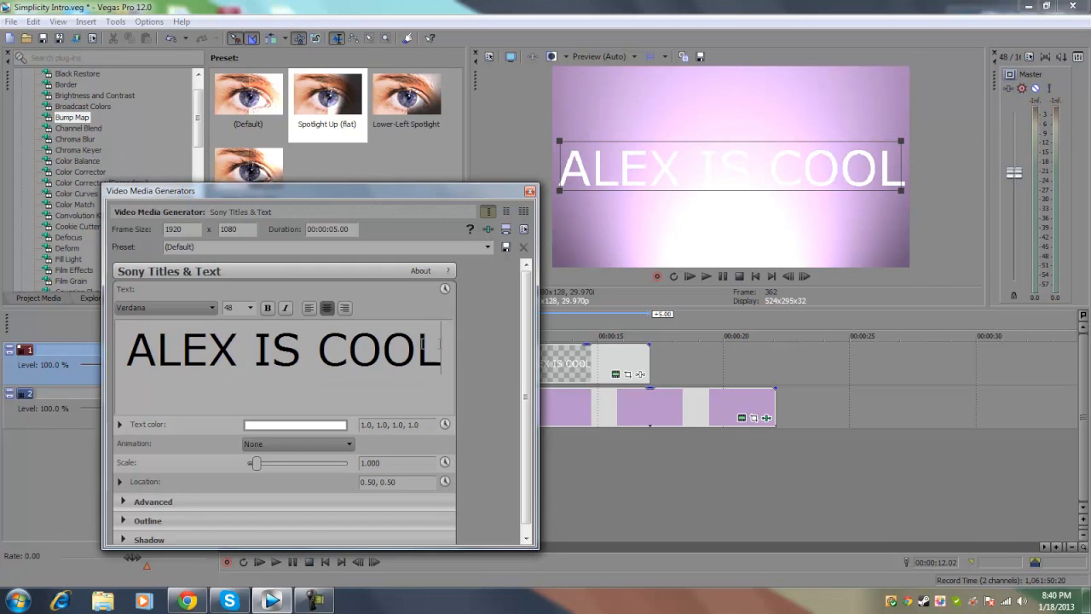
# Set the whole title to Trajan Pro, size 42, and close the text settings.
pyautogui.hotkey('ctrl', 'a')
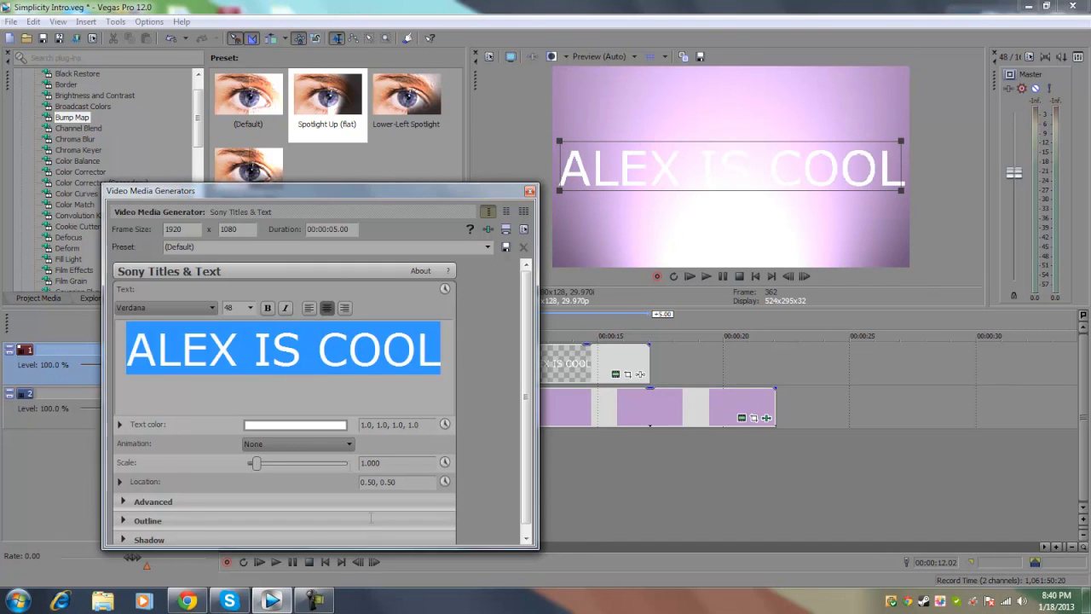
pyautogui.click(205, 310)
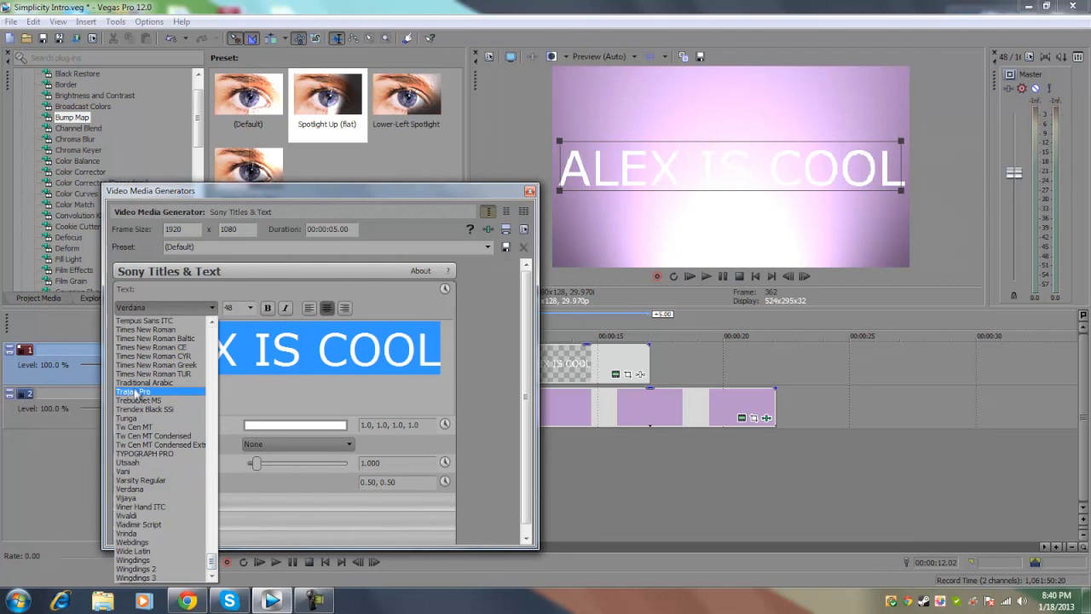
pyautogui.click(162, 394)
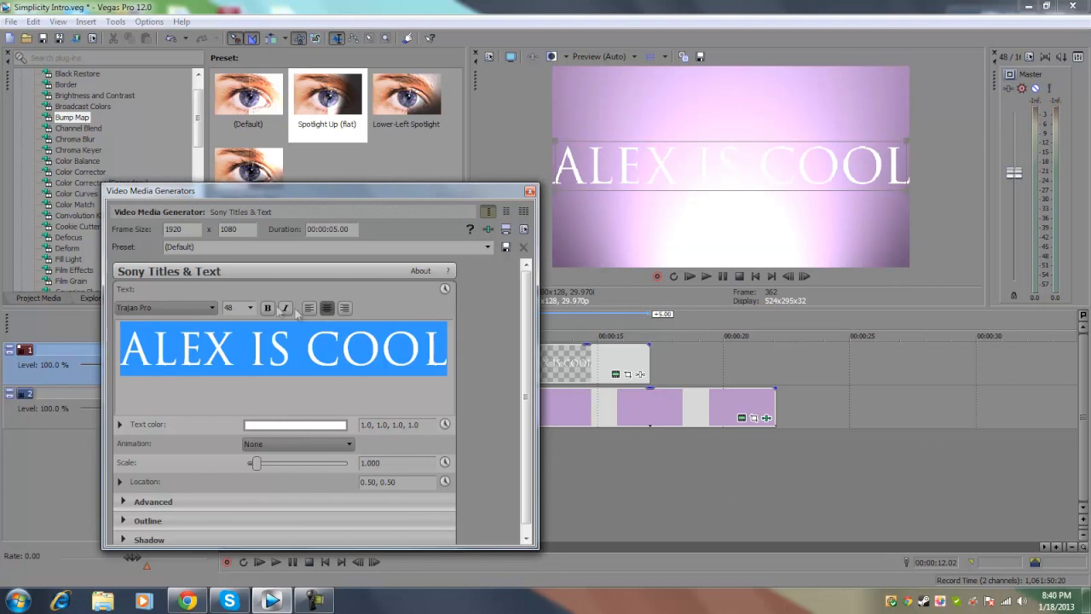
pyautogui.click(250, 308)
pyautogui.click(229, 408)
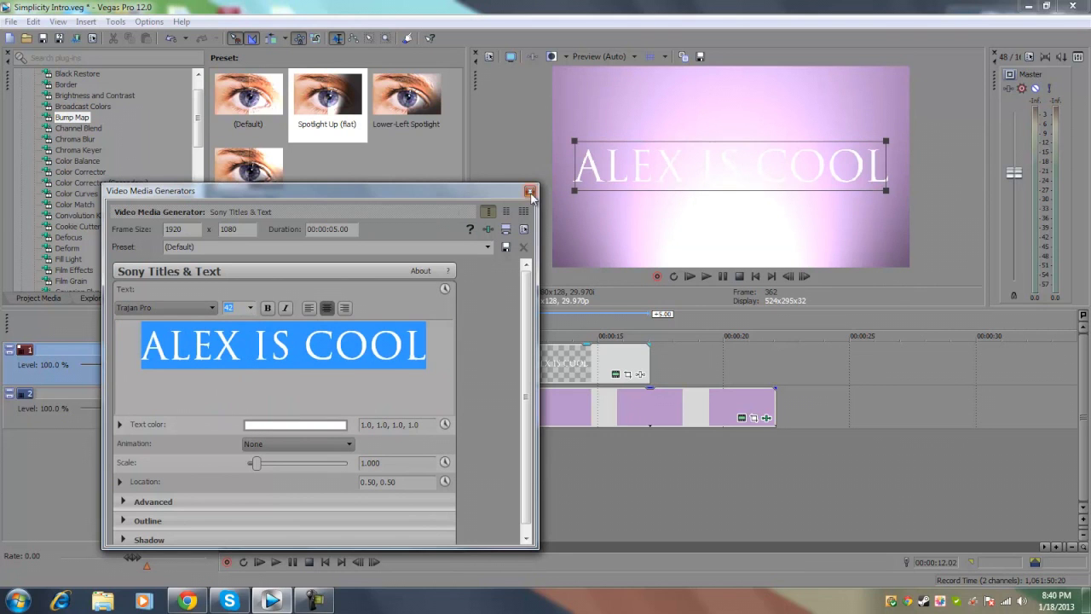
pyautogui.click(530, 191)
# Scroll the Video FX list down to Layer Dimensionality and show its presets.
pyautogui.scroll(2, 526, 364)
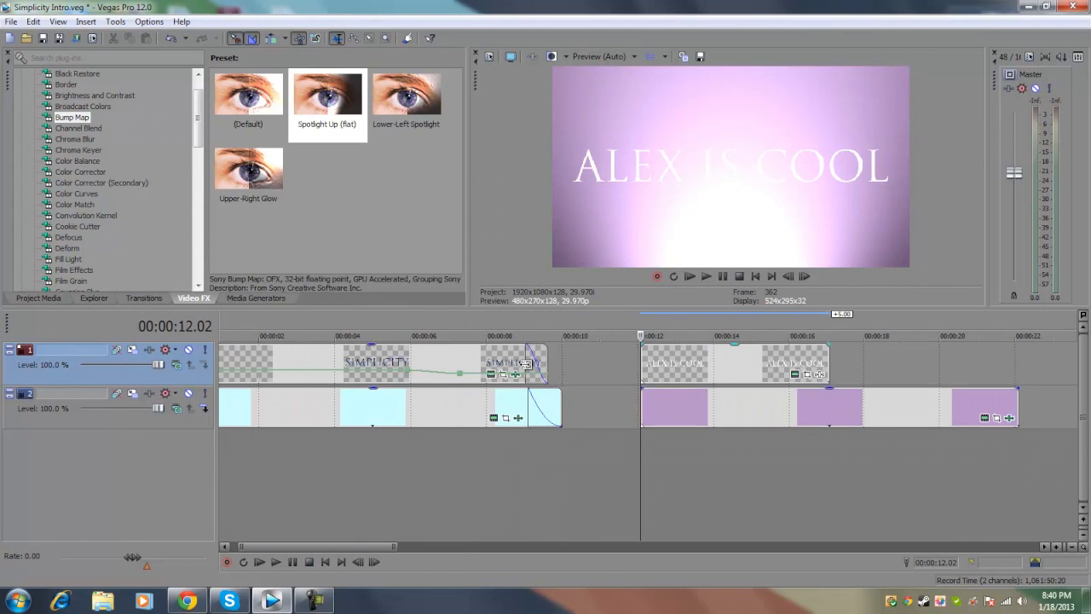
pyautogui.scroll(-2, 527, 364)
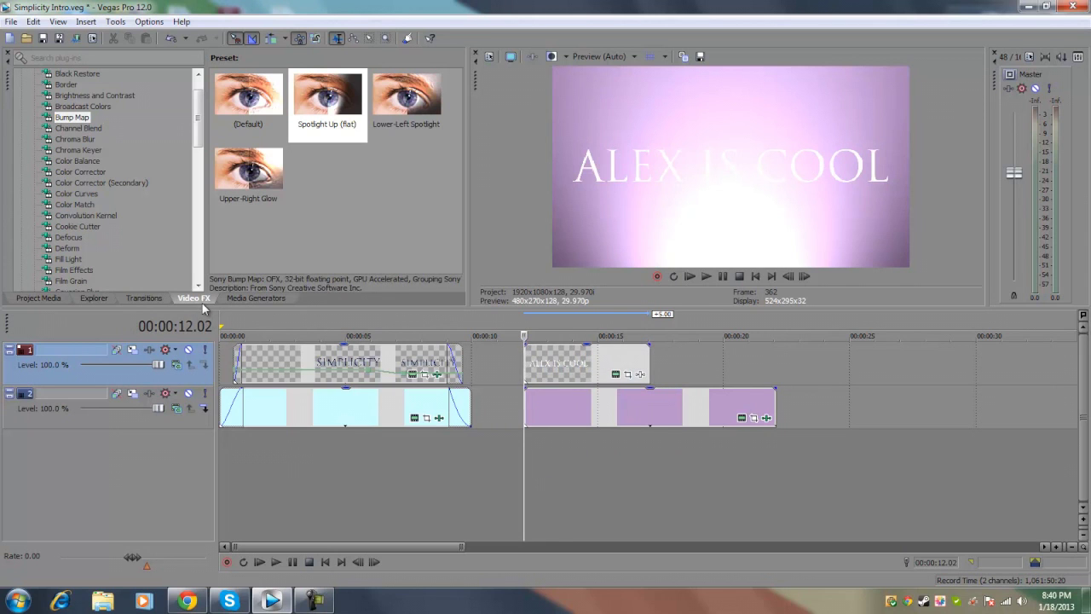
pyautogui.scroll(-5, 113, 214)
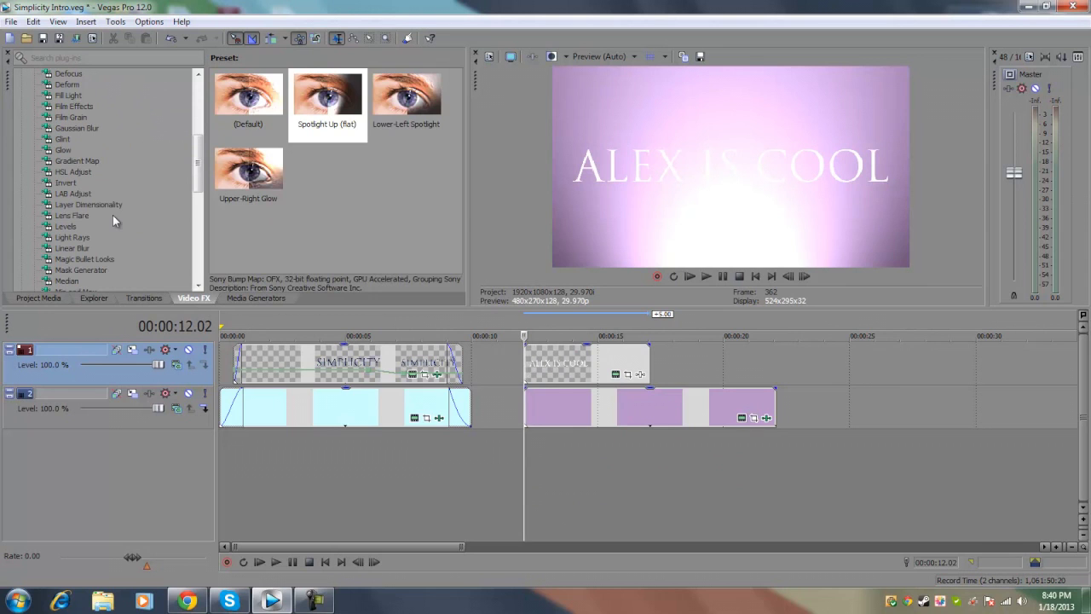
pyautogui.click(111, 204)
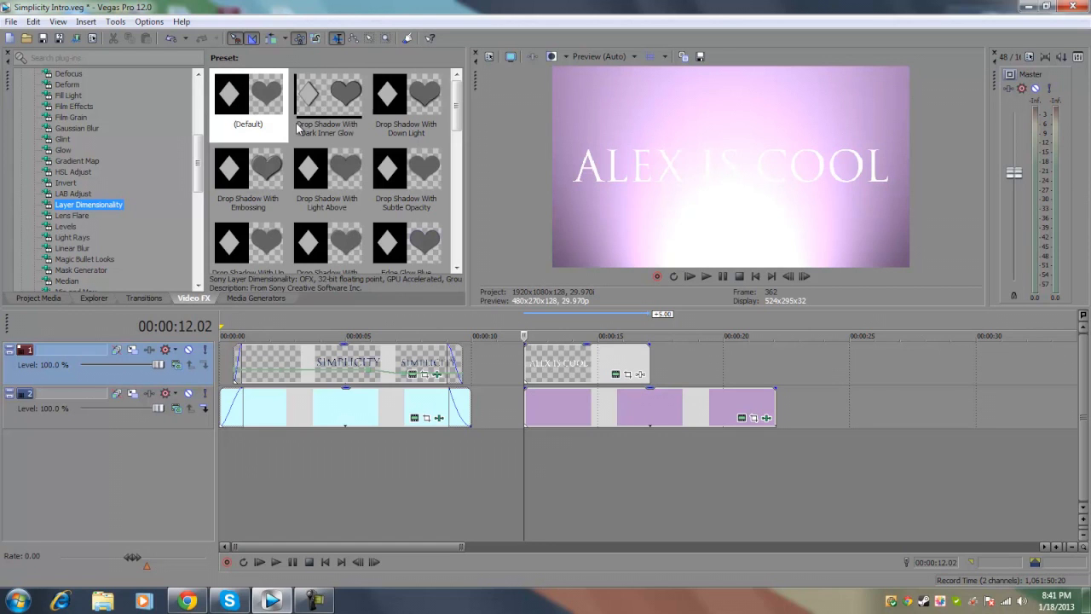
# Widen the preset pane and preview the SIMPLICITY title mid-clip.
pyautogui.moveTo(468, 102); pyautogui.dragTo(487, 102)
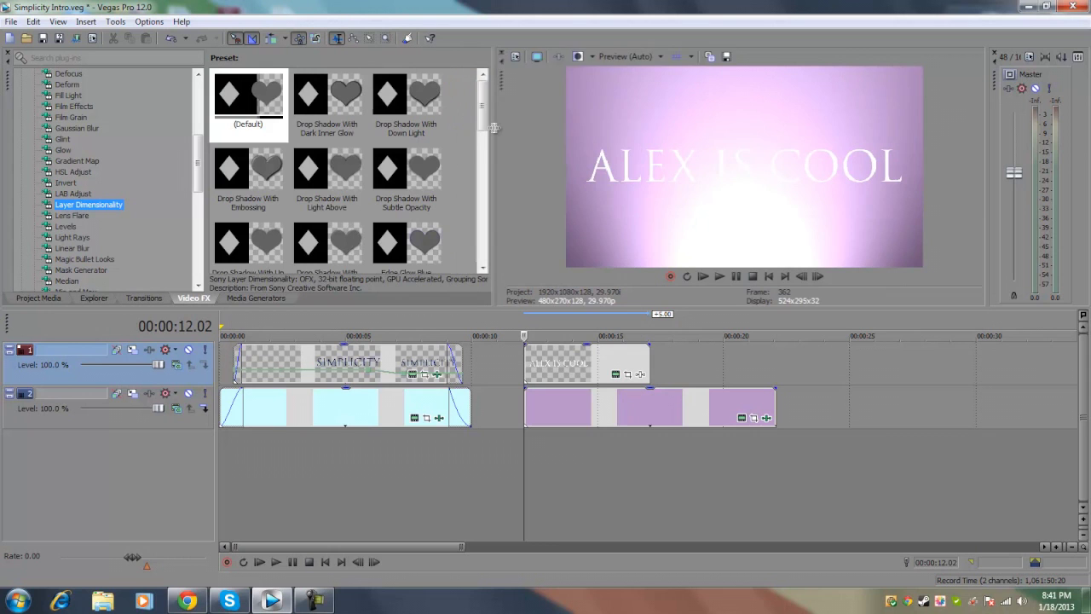
pyautogui.scroll(-2, 477, 144)
pyautogui.scroll(-1, 477, 143)
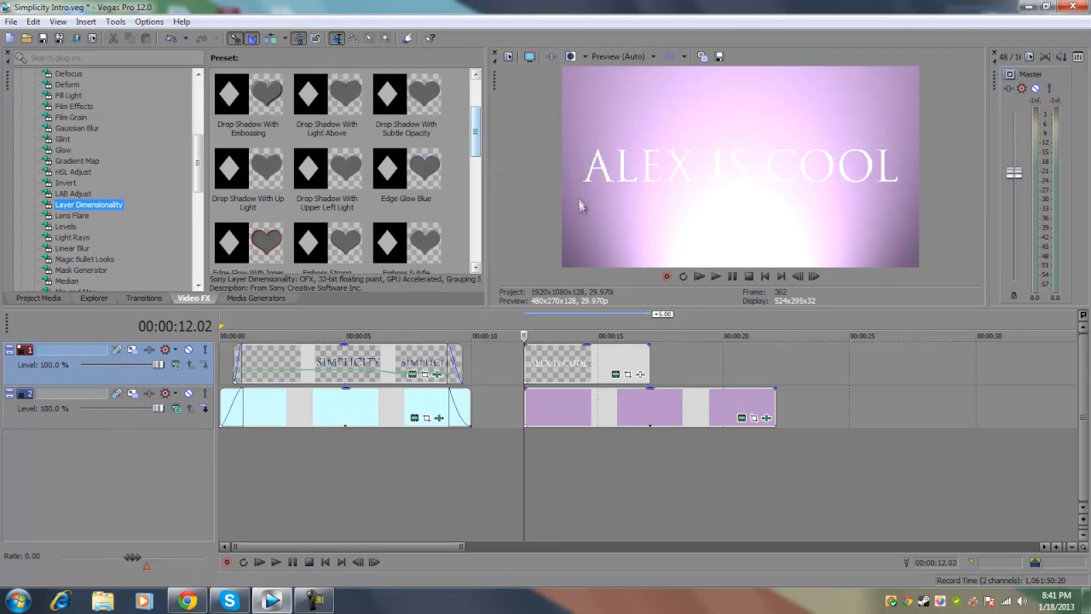
pyautogui.click(263, 366)
pyautogui.click(364, 360)
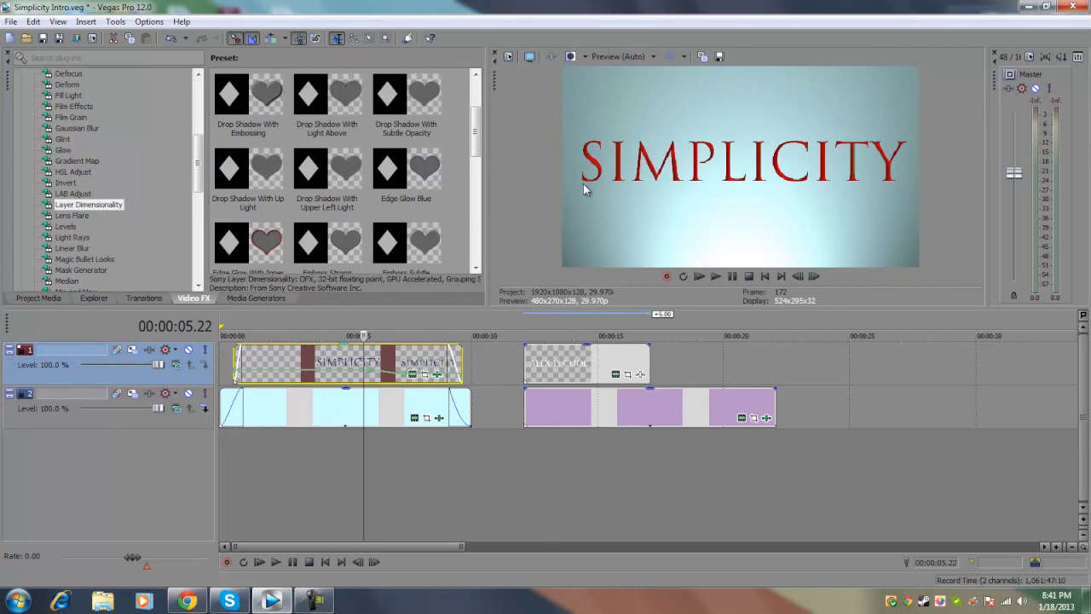
# Apply the Edge Glow With Inner Shadow preset to the ALEX IS COOL title.
pyautogui.click(531, 360)
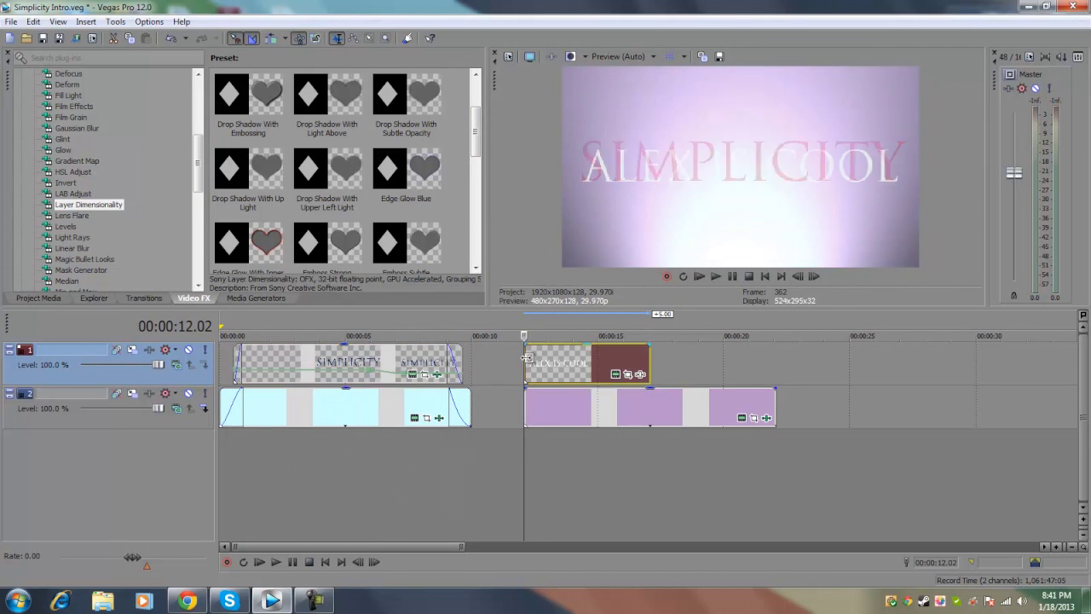
pyautogui.click(260, 240)
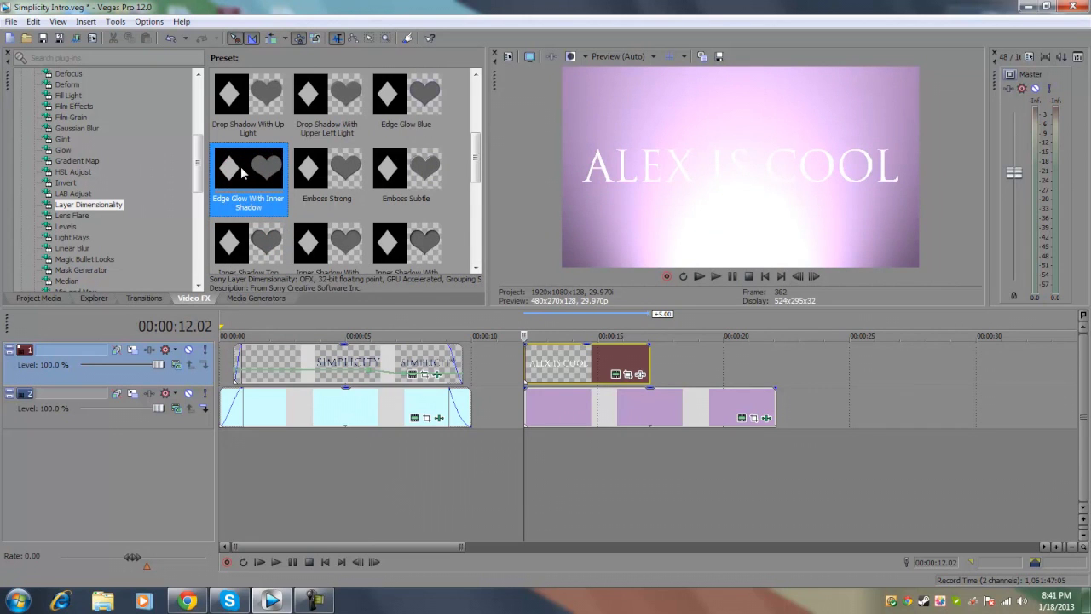
pyautogui.moveTo(240, 173); pyautogui.dragTo(558, 366)
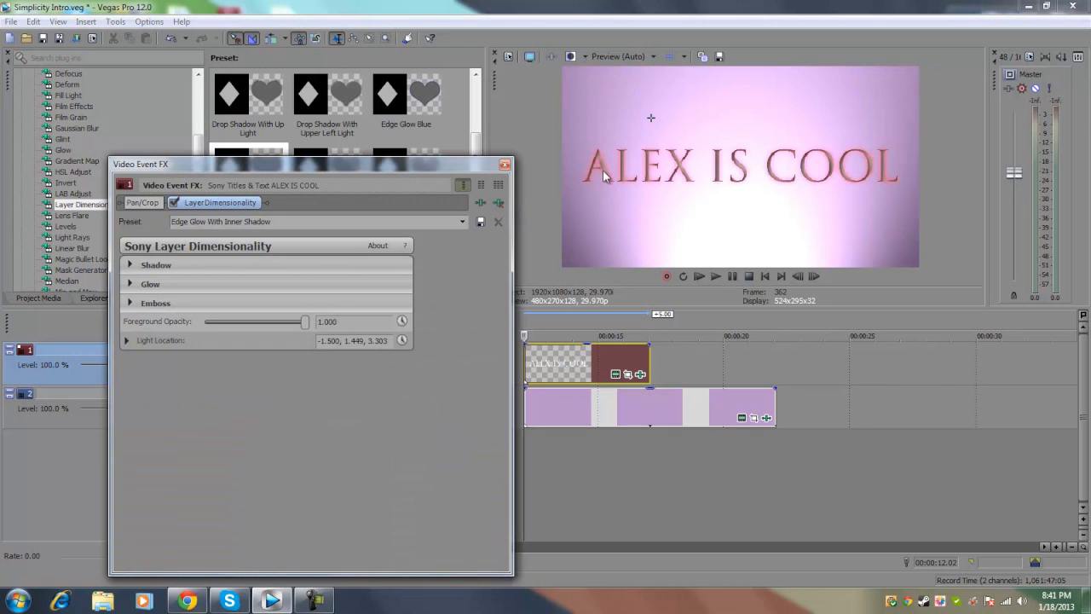
# Set the title's Glow type to Inner with amount 1.000, turning the lettering deep red.
pyautogui.moveTo(472, 165); pyautogui.dragTo(466, 205)
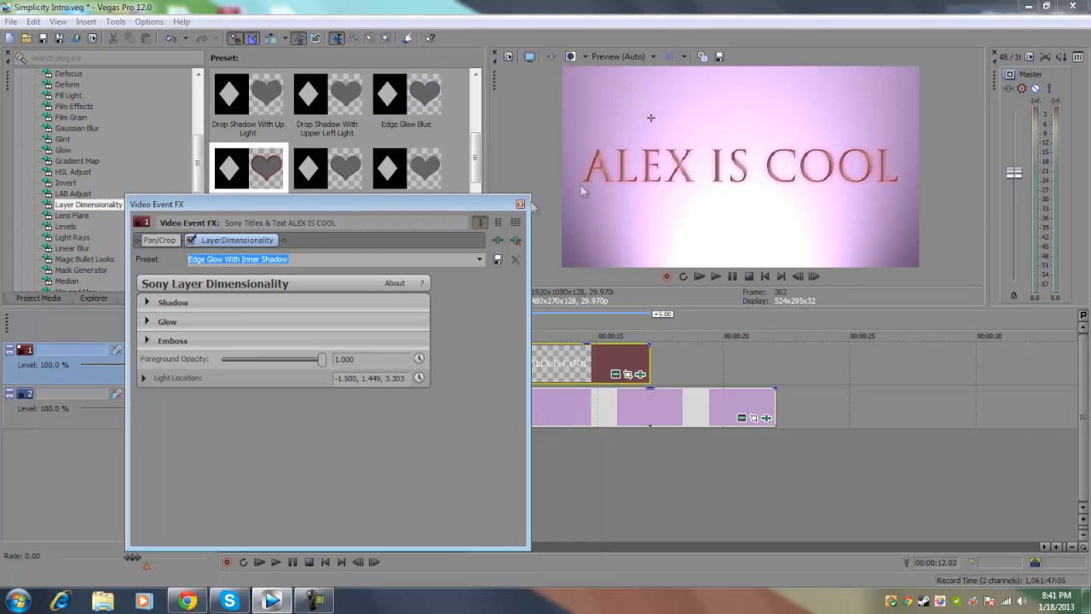
pyautogui.click(146, 321)
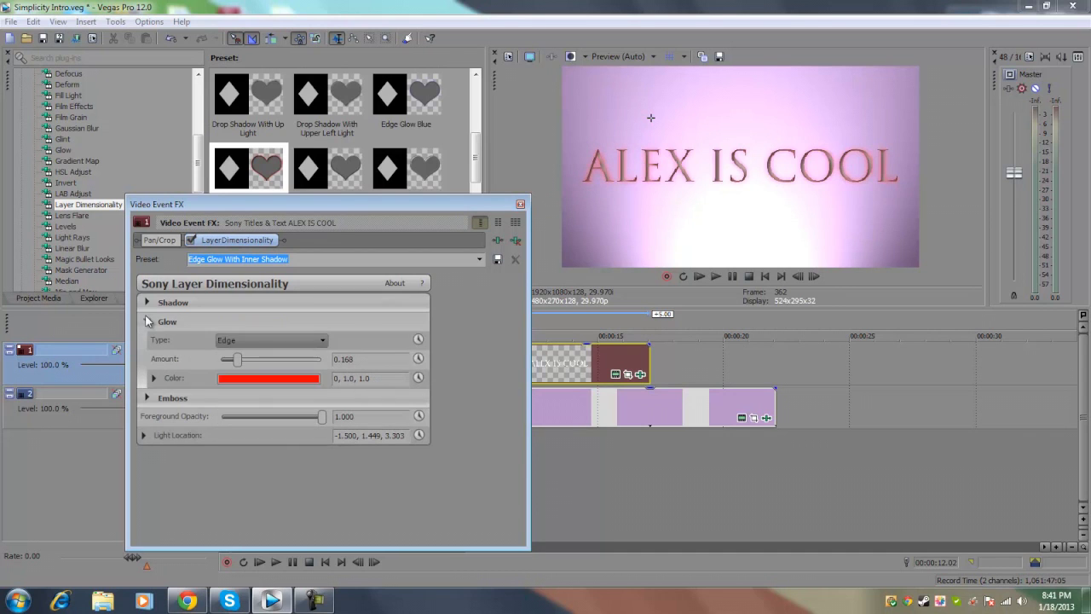
pyautogui.click(234, 341)
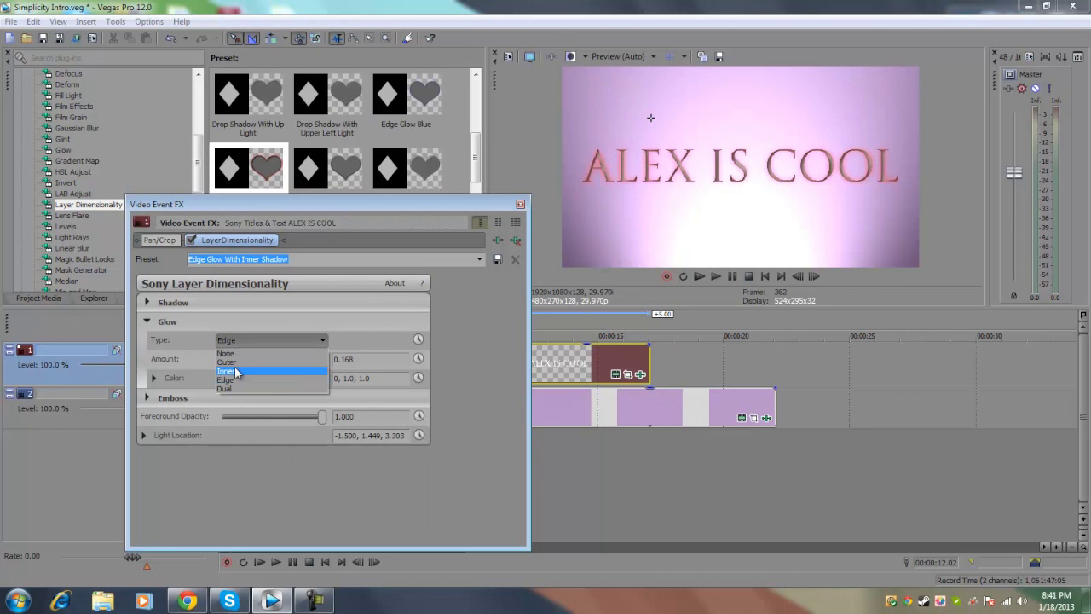
pyautogui.click(228, 371)
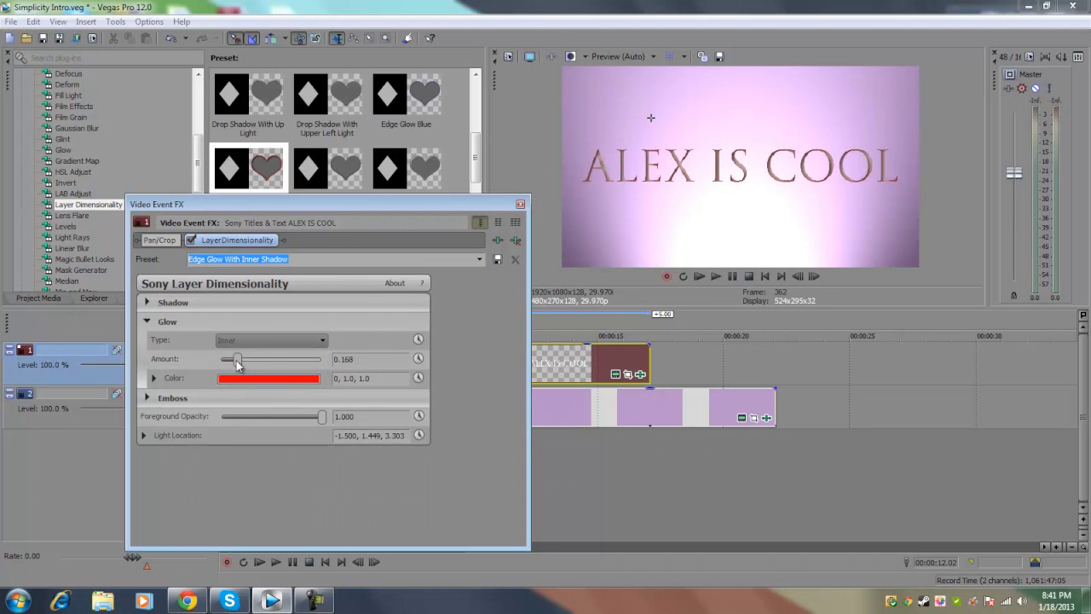
pyautogui.moveTo(239, 365); pyautogui.dragTo(335, 367)
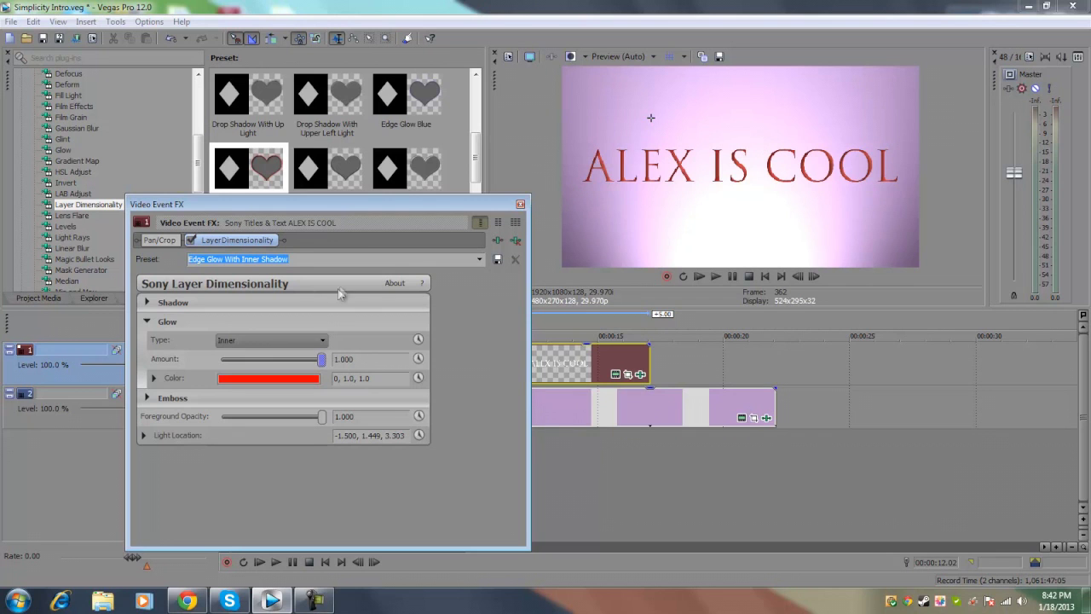
# Retype the title as 'VICTORIA' over 'SECRETS' on two lines, then select SECRETS.
pyautogui.click(520, 203)
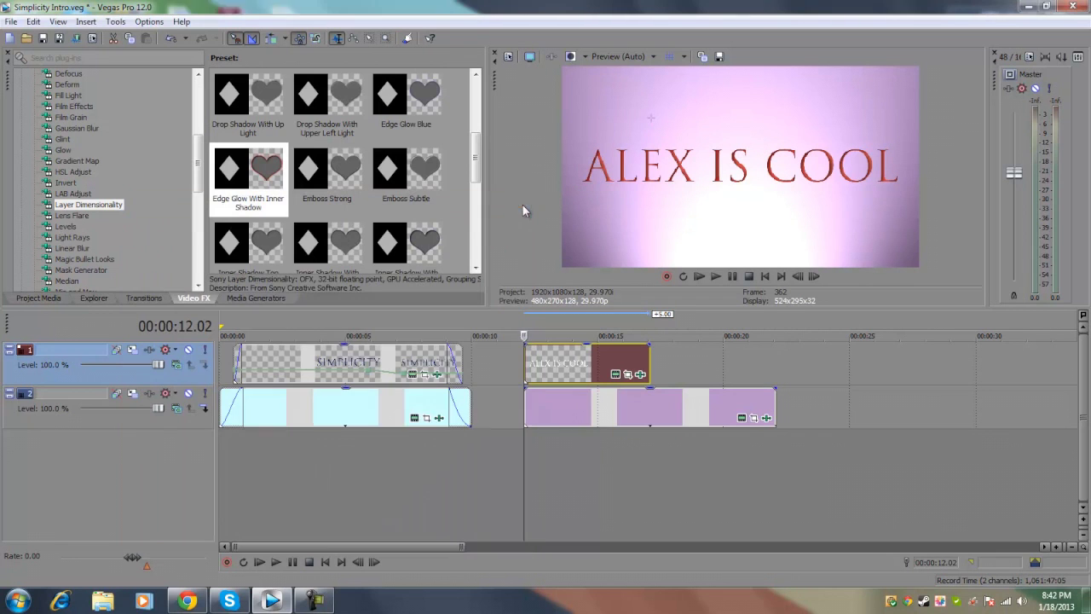
pyautogui.click(615, 375)
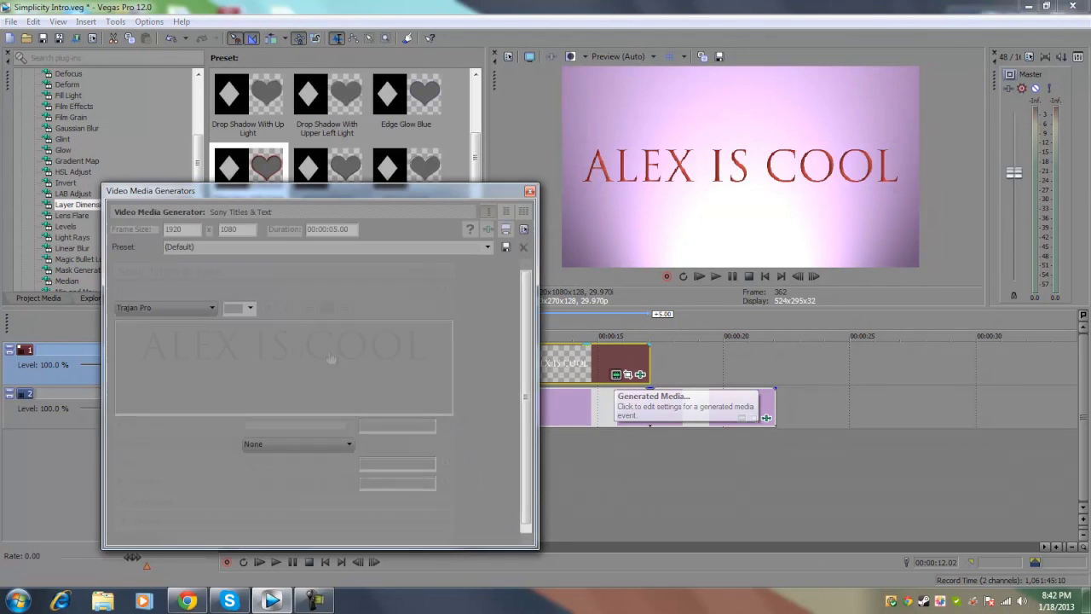
pyautogui.moveTo(424, 345); pyautogui.dragTo(125, 331)
pyautogui.write('VICO')
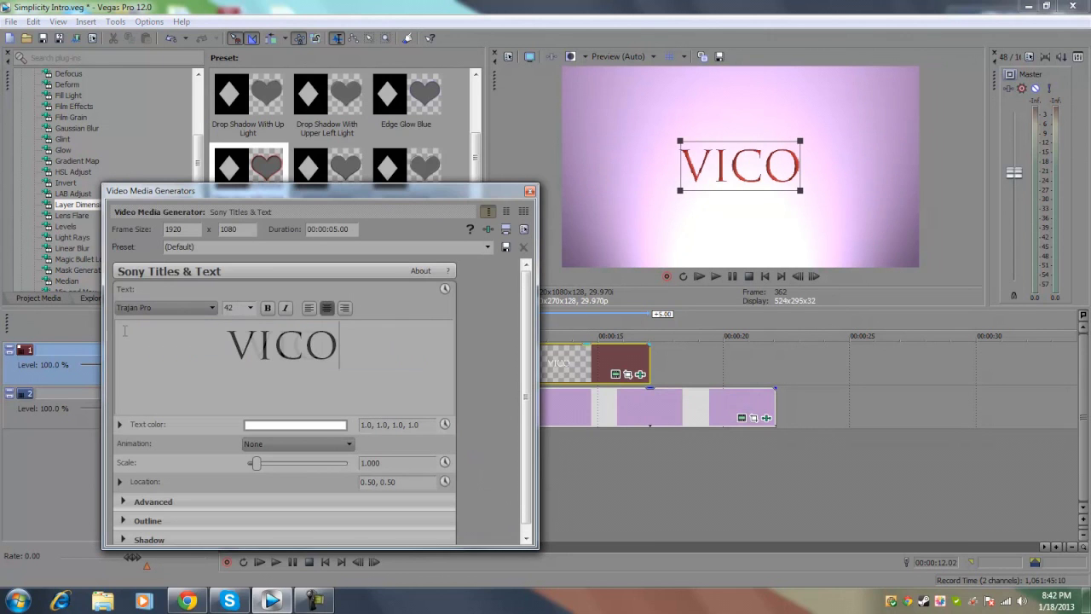
pyautogui.press('BackSpace')
pyautogui.write('TORIA')
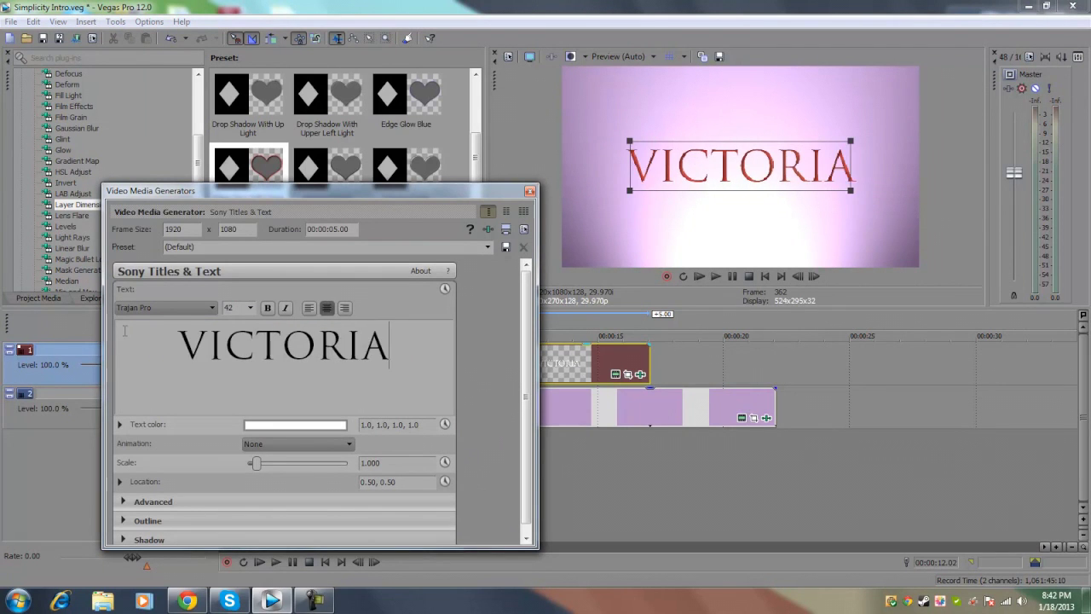
pyautogui.press('Return')
pyautogui.write('SECRETS')
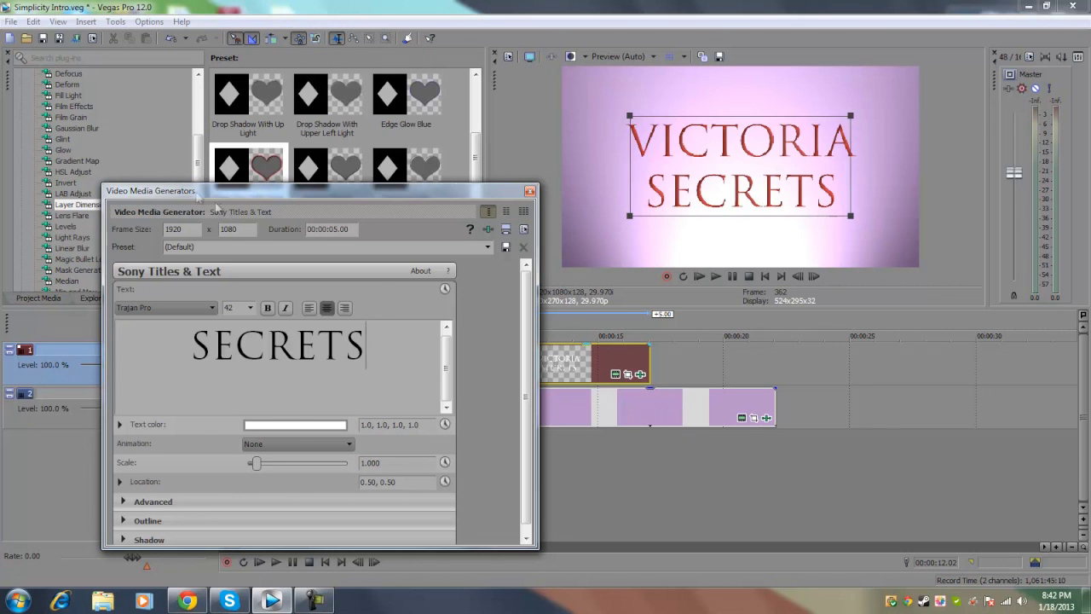
pyautogui.moveTo(225, 194); pyautogui.dragTo(416, 227)
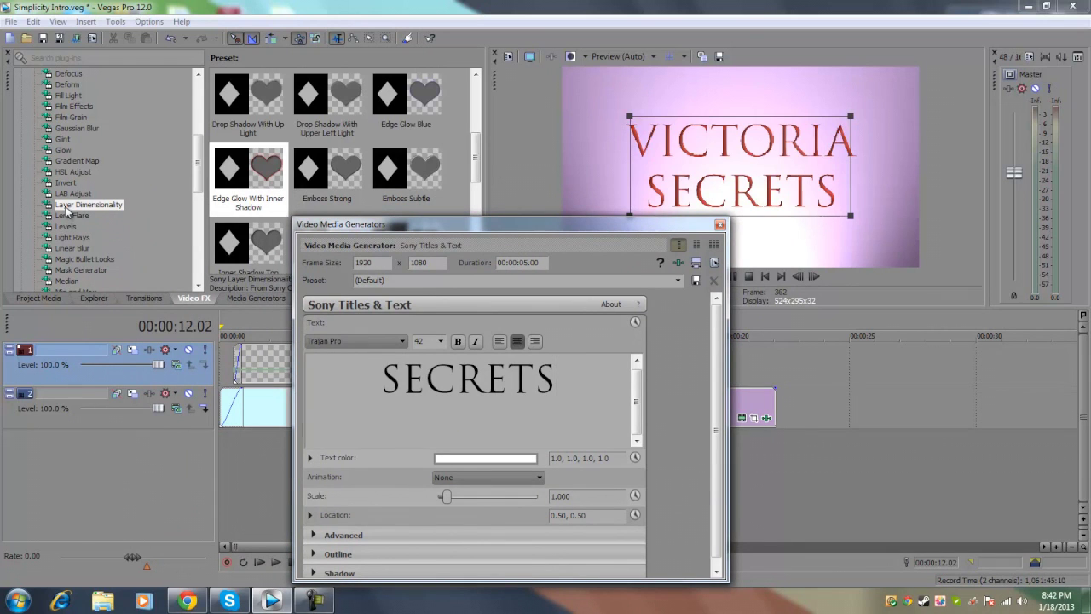
pyautogui.doubleClick(537, 375)
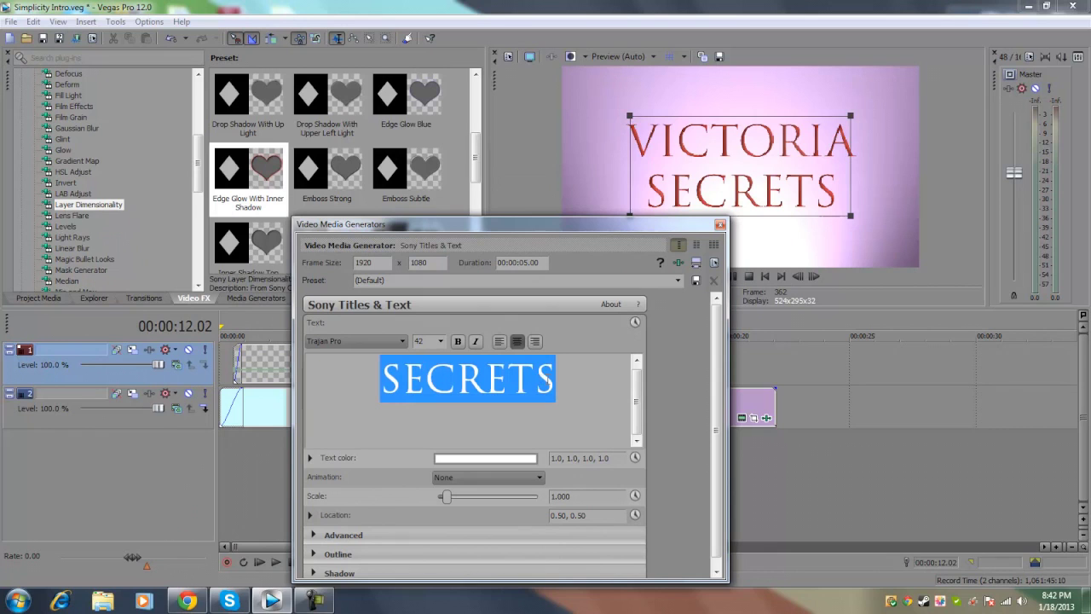